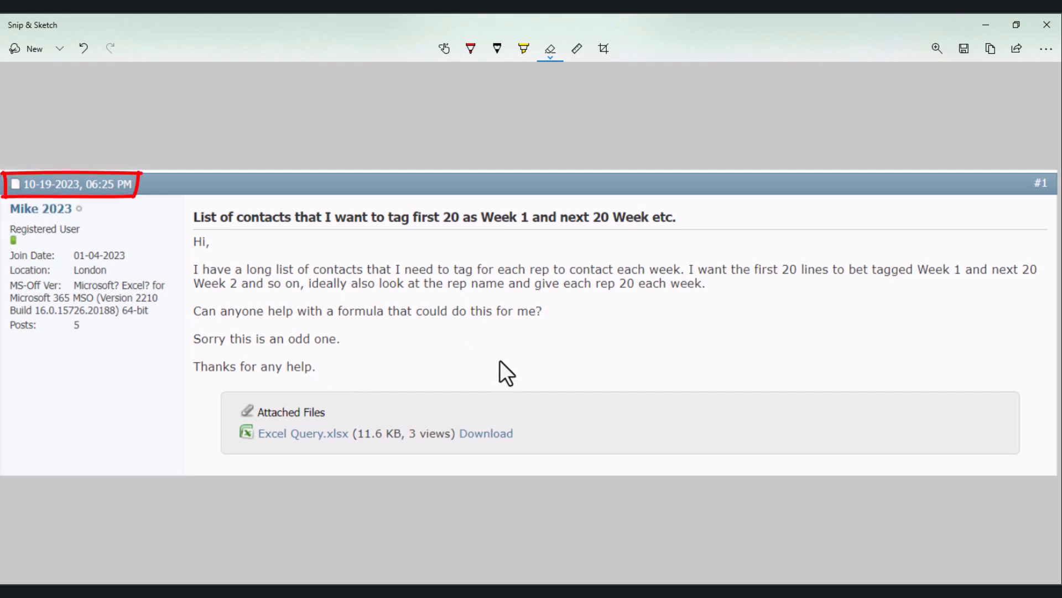
Step: Undo the red markup around the post's date and switch to the Excel Query.xlsx workbook in Excel
{"action": "key", "text": "ctrl+z"}
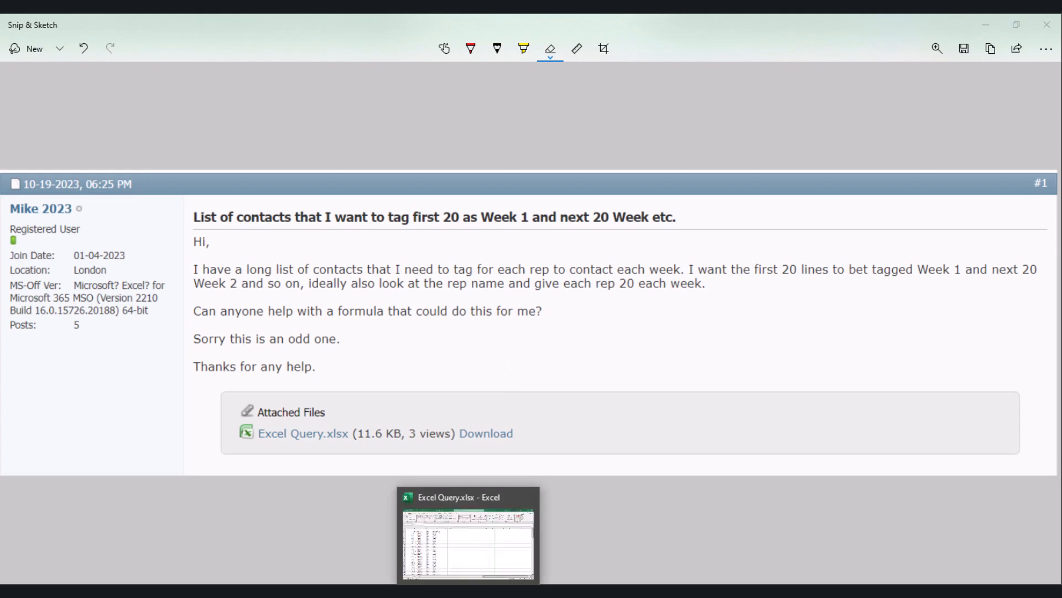
{"action": "left_click", "coordinate": [470, 590]}
{"action": "left_click", "coordinate": [326, 309]}
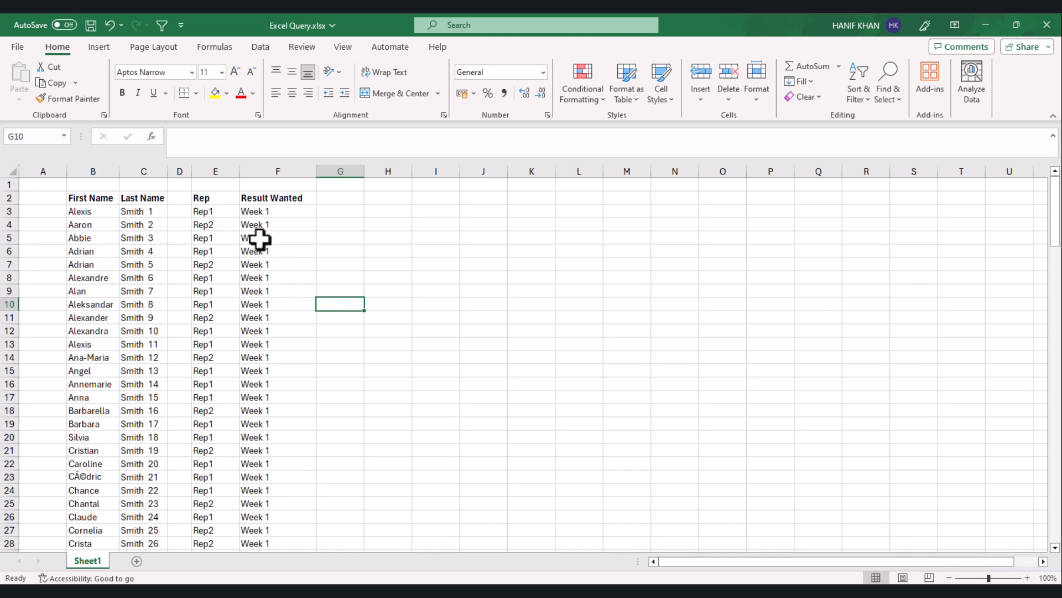
Step: Examine the Result Wanted week tags and the Rep column at 130% zoom
{"action": "left_click", "coordinate": [268, 290]}
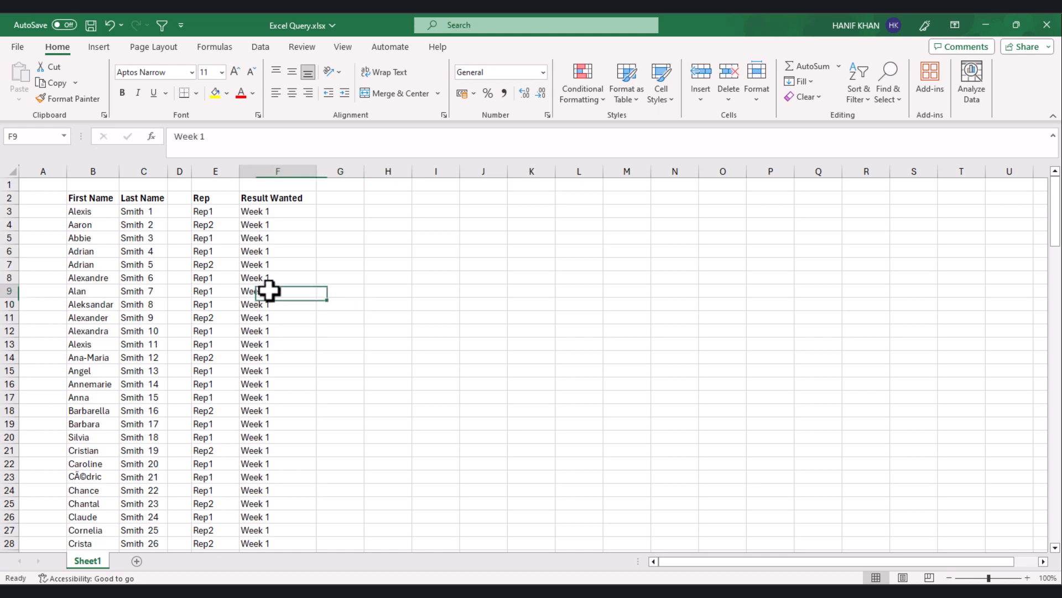
{"action": "left_click", "coordinate": [265, 316]}
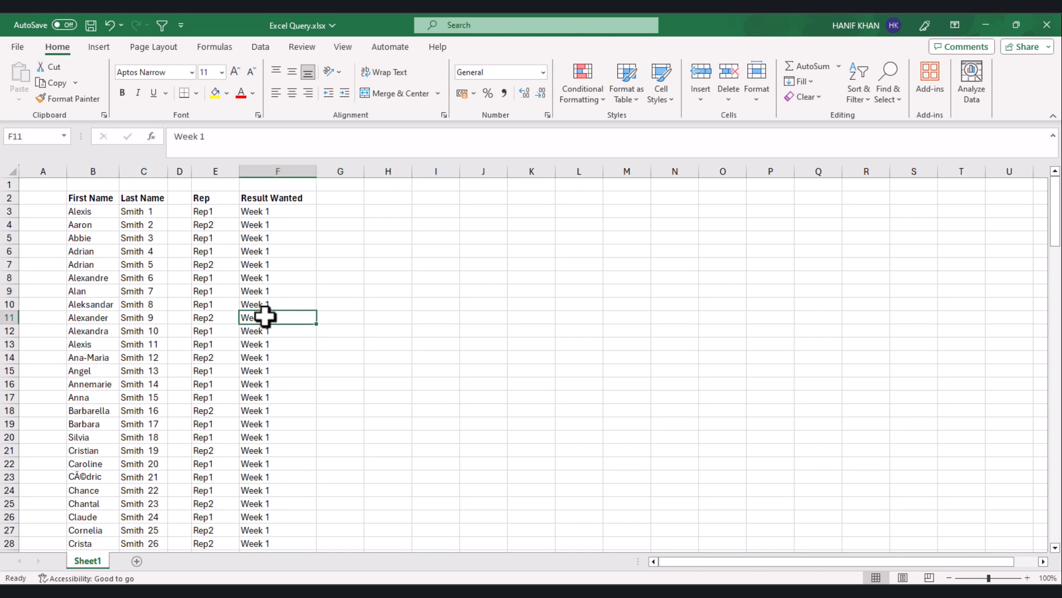
{"action": "left_click", "coordinate": [267, 171]}
{"action": "left_click", "coordinate": [267, 317]}
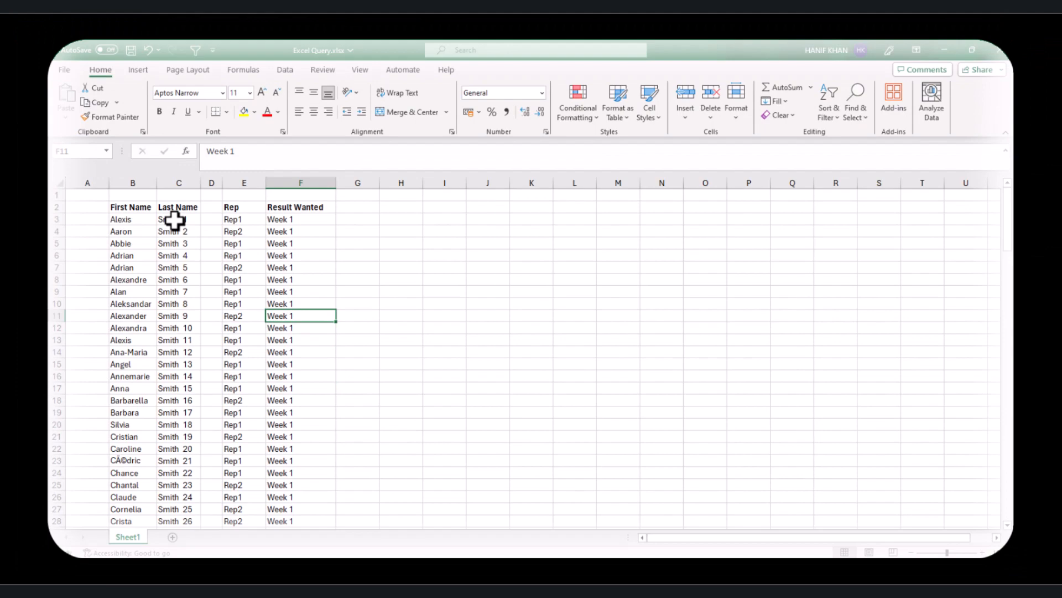
{"action": "scroll", "coordinate": [173, 245], "scroll_direction": "up", "scroll_amount": 1}
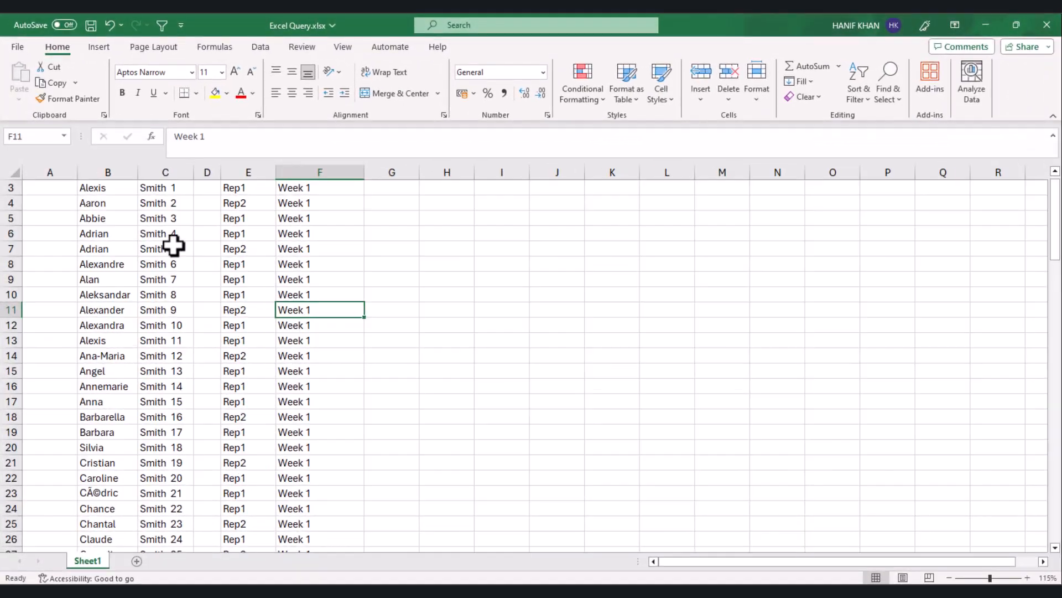
{"action": "scroll", "coordinate": [173, 245], "scroll_direction": "up", "scroll_amount": 1}
{"action": "scroll", "coordinate": [216, 260], "scroll_direction": "up", "scroll_amount": 2}
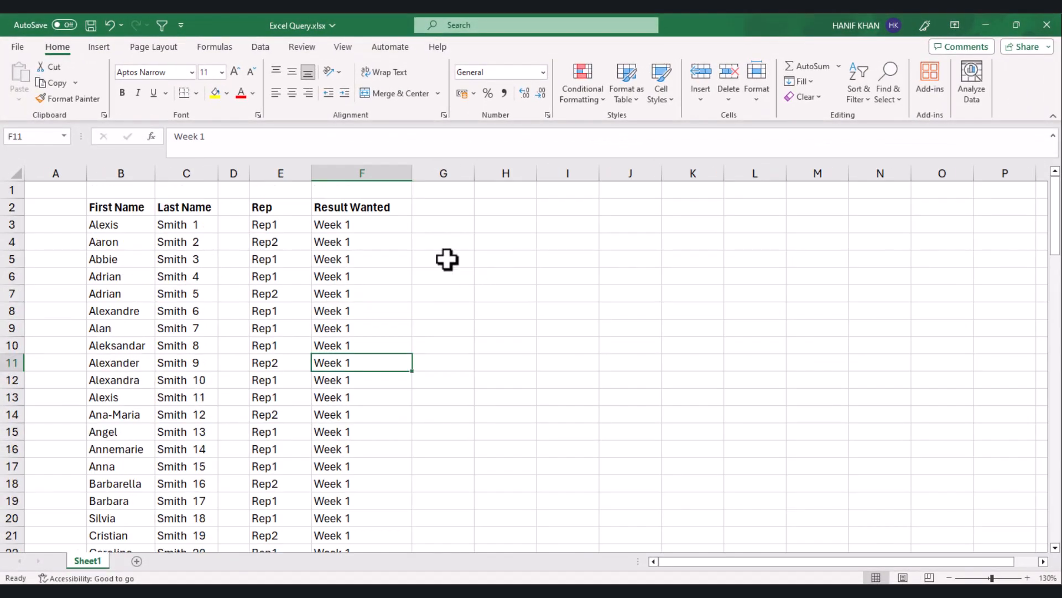
{"action": "left_click", "coordinate": [445, 225]}
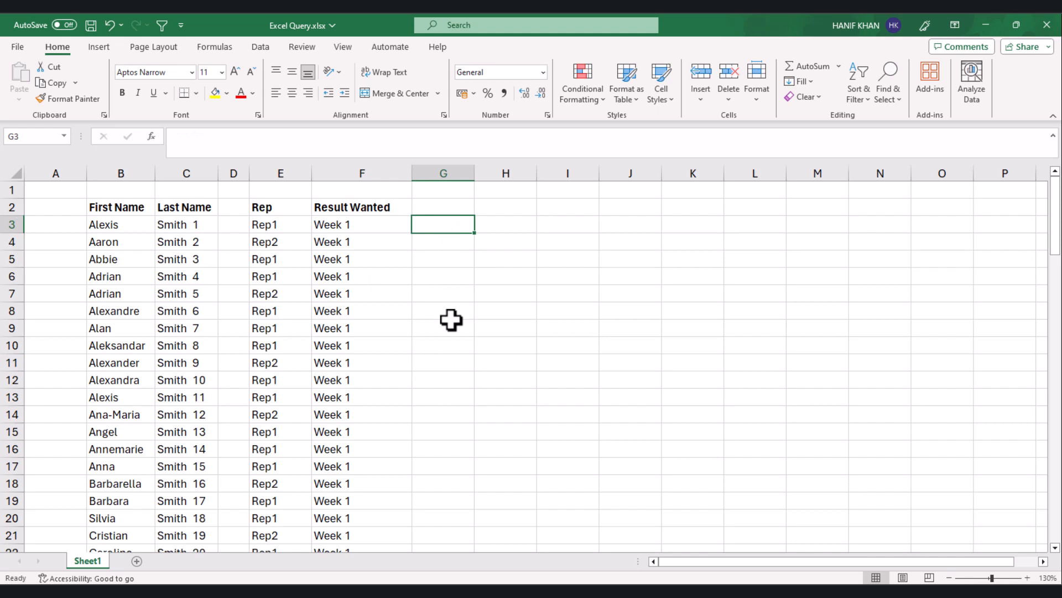
{"action": "left_click", "coordinate": [281, 227]}
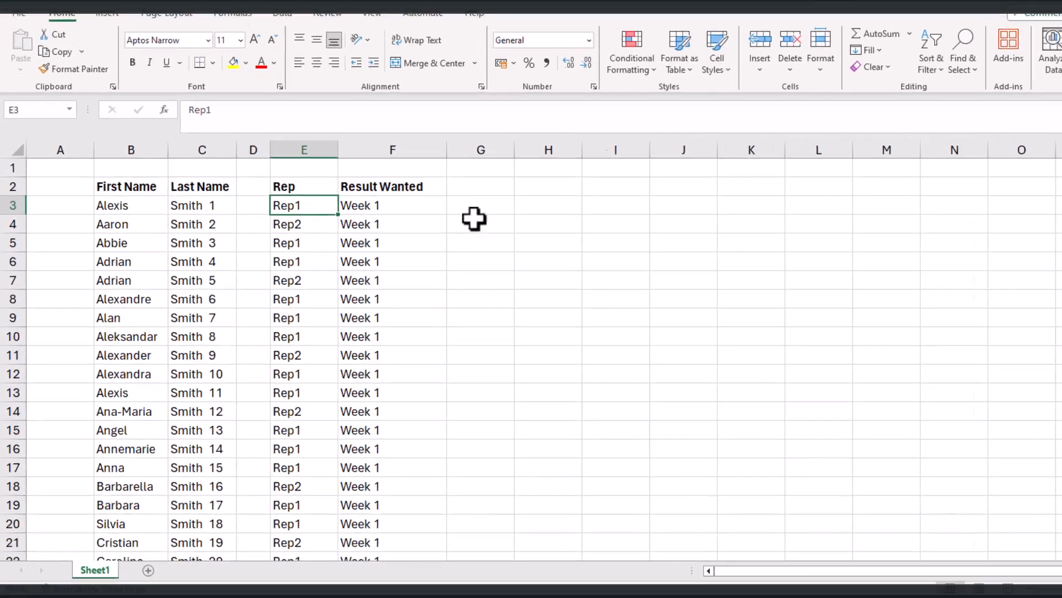
Step: Begin a COUNTIF formula in G3 with the expanding range $E$3:E3, locking only the first reference
{"action": "left_click", "coordinate": [467, 224]}
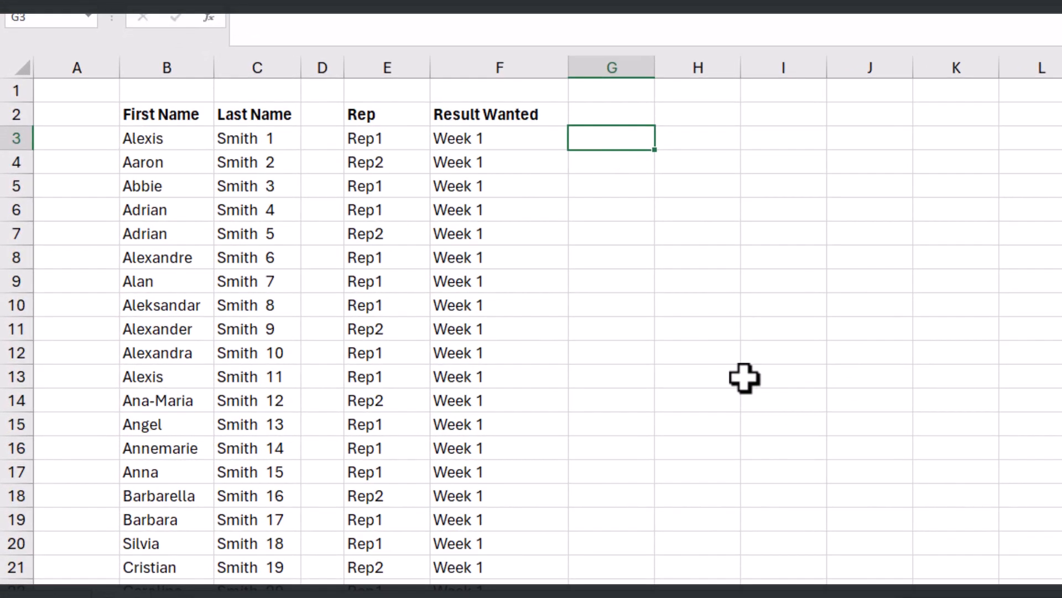
{"action": "type", "text": "=countif"}
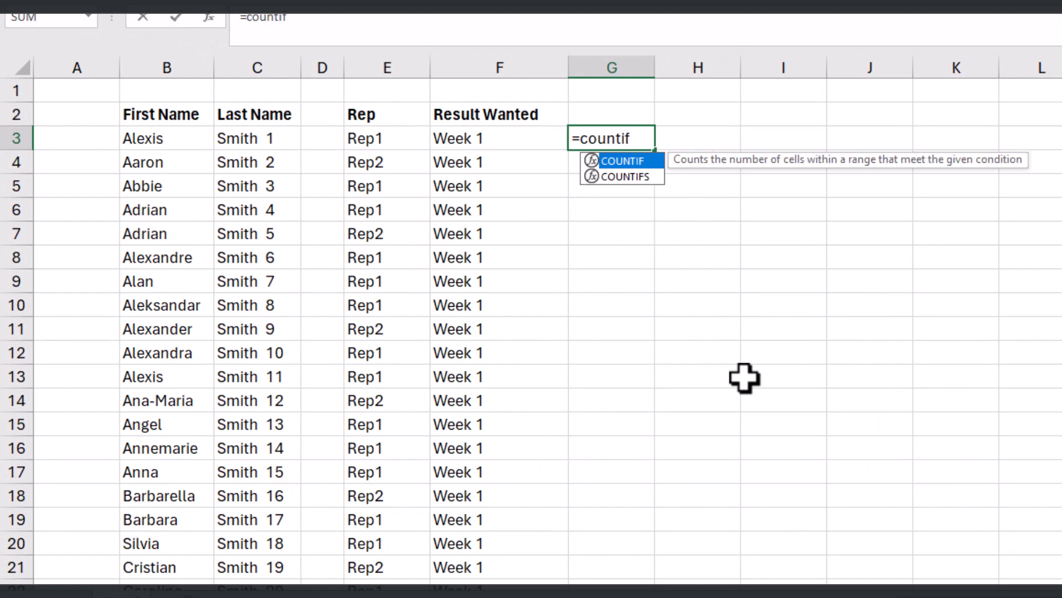
{"action": "key", "text": "Tab"}
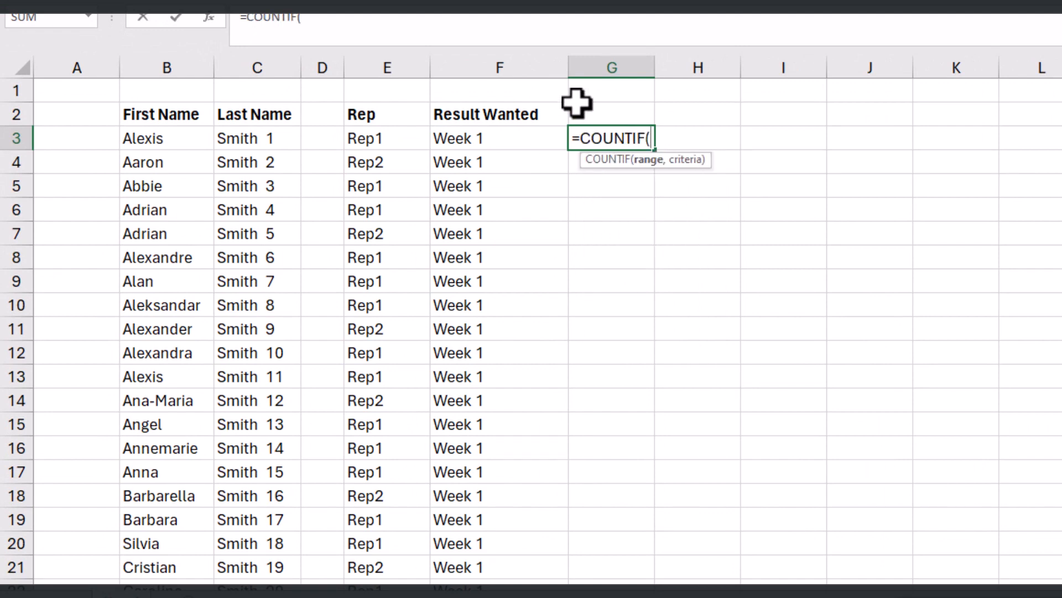
{"action": "left_click", "coordinate": [396, 141]}
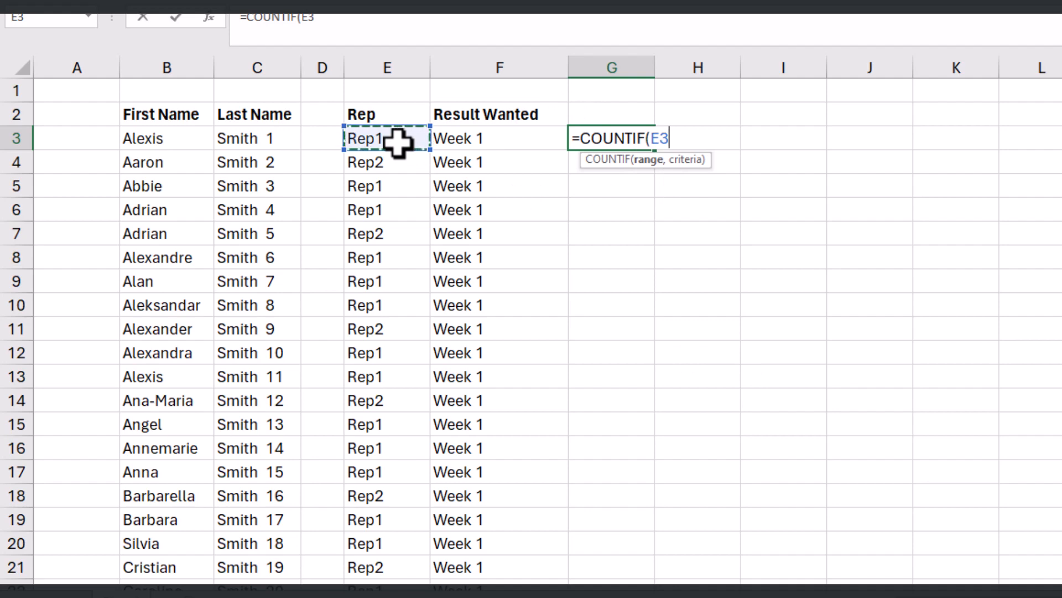
{"action": "type", "text": ":"}
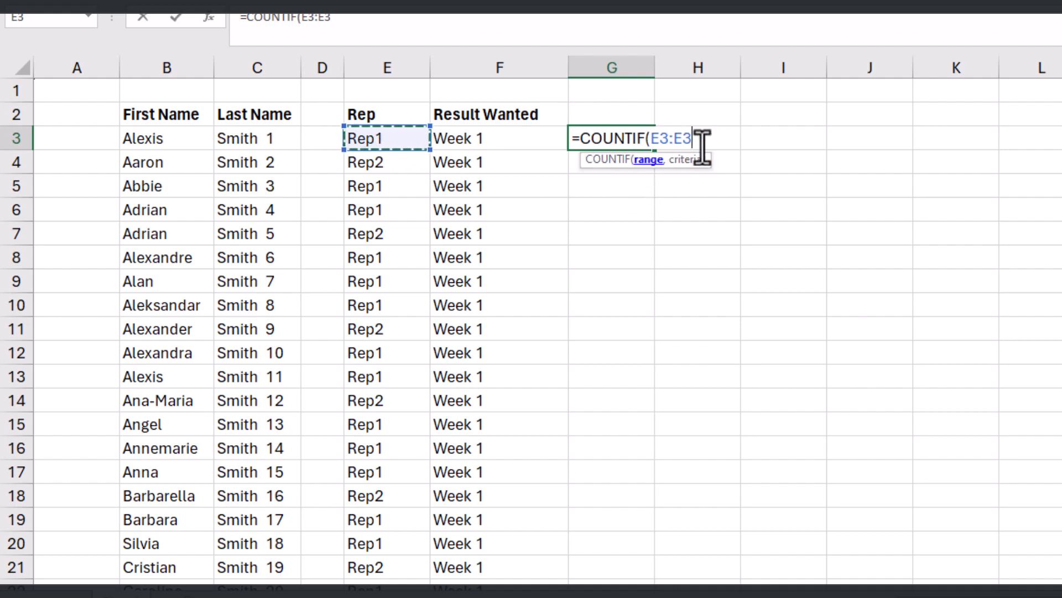
{"action": "left_click_drag", "start_coordinate": [702, 142], "coordinate": [659, 141]}
{"action": "left_click", "coordinate": [659, 141]}
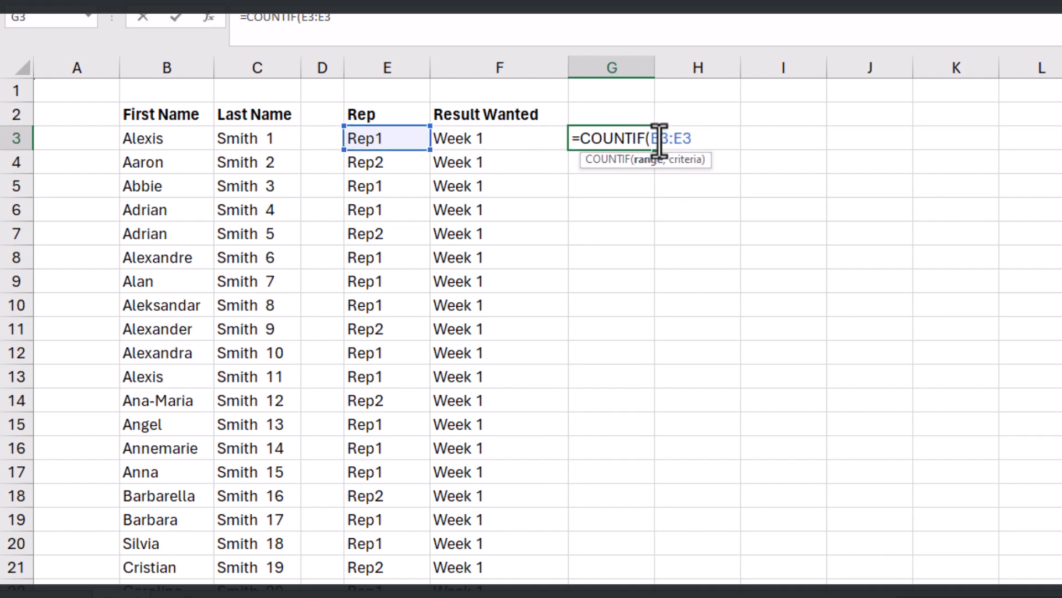
{"action": "key", "text": "F4"}
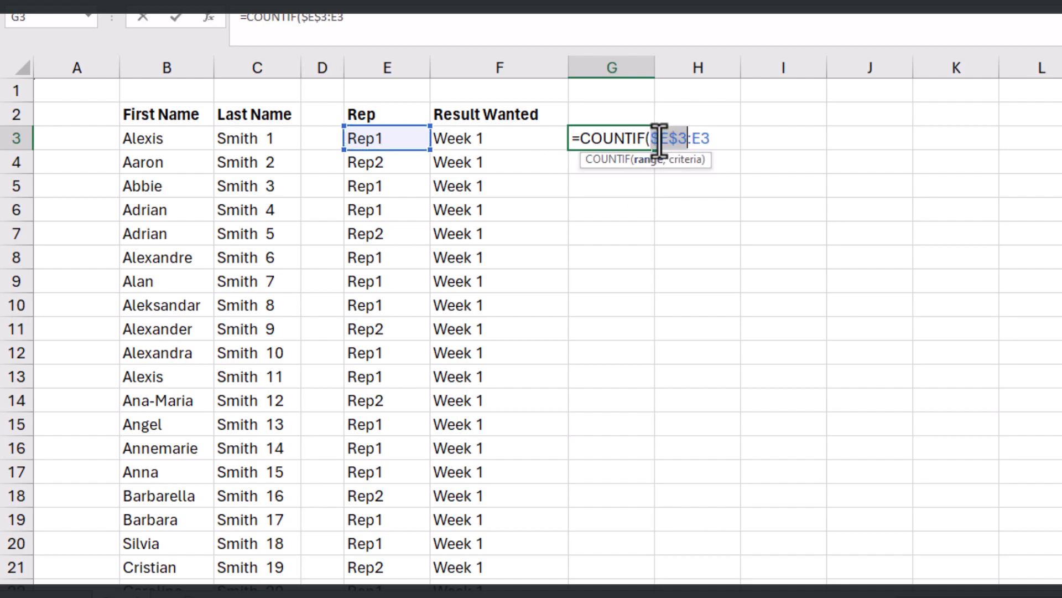
Step: Complete the G3 formula with E3 as the criteria and enter it as =COUNTIF($E$3:E3,E3)
{"action": "left_click", "coordinate": [722, 139]}
{"action": "type", "text": ","}
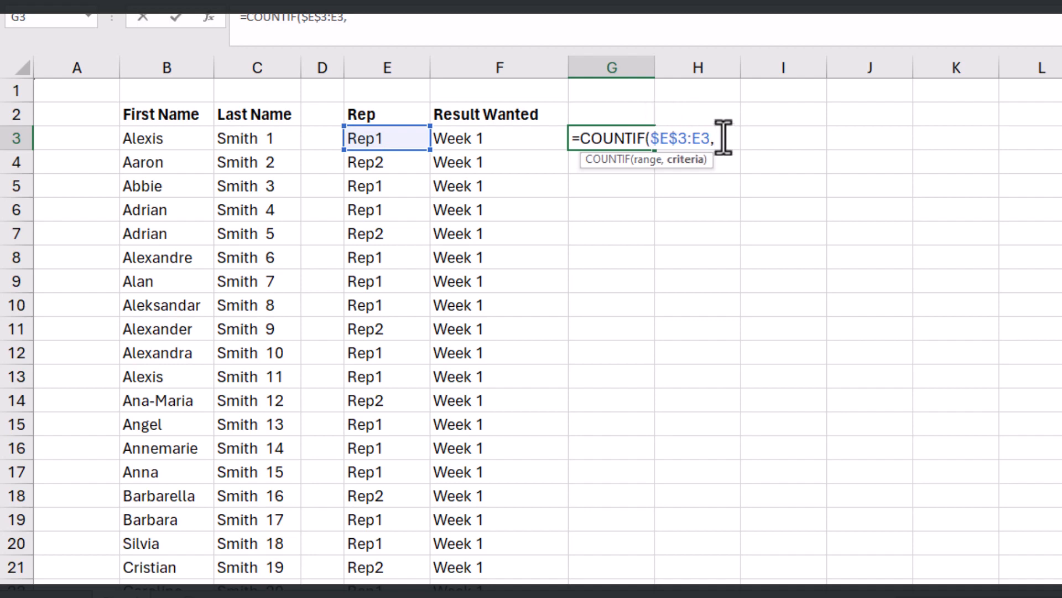
{"action": "left_click", "coordinate": [376, 141]}
{"action": "type", "text": ")"}
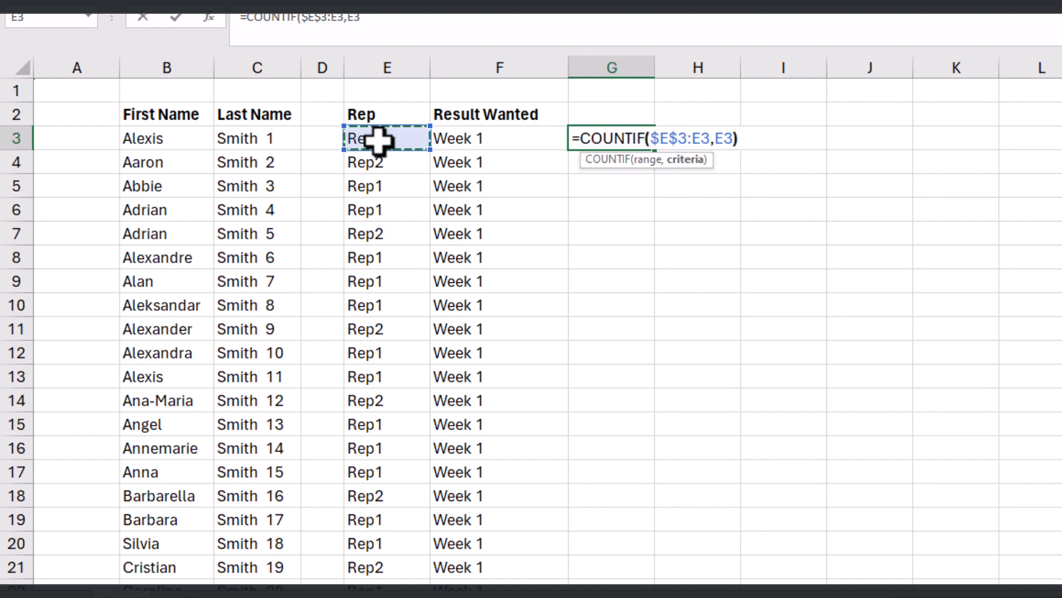
{"action": "key", "text": "Return"}
{"action": "left_click", "coordinate": [618, 141]}
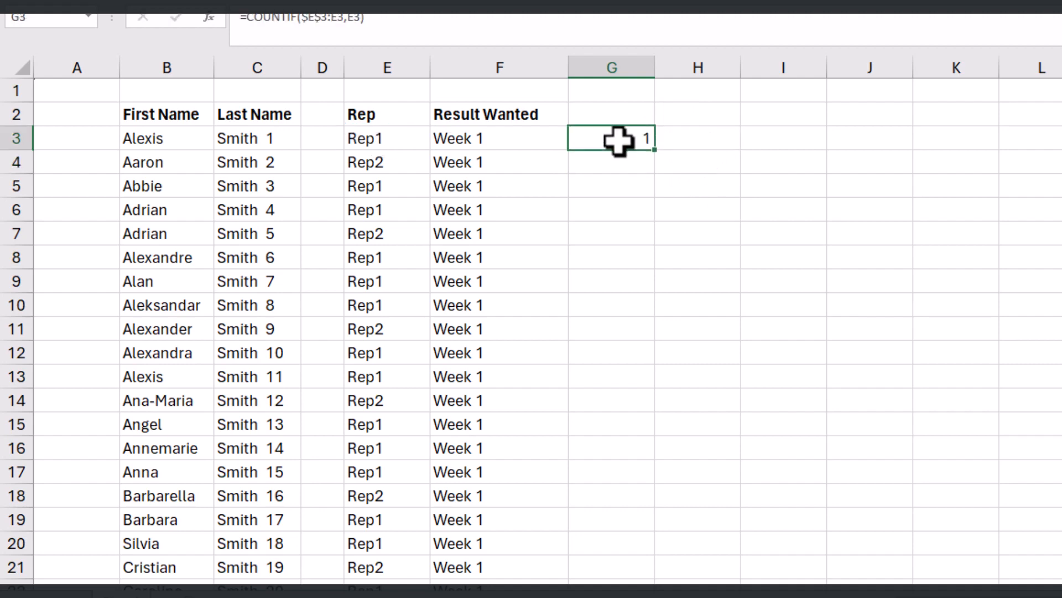
Step: Fill the COUNTIF formula from G3 down to G10 and inspect the copied formulas in G8 and G6
{"action": "left_click_drag", "start_coordinate": [660, 154], "coordinate": [653, 317]}
{"action": "left_click", "coordinate": [606, 261]}
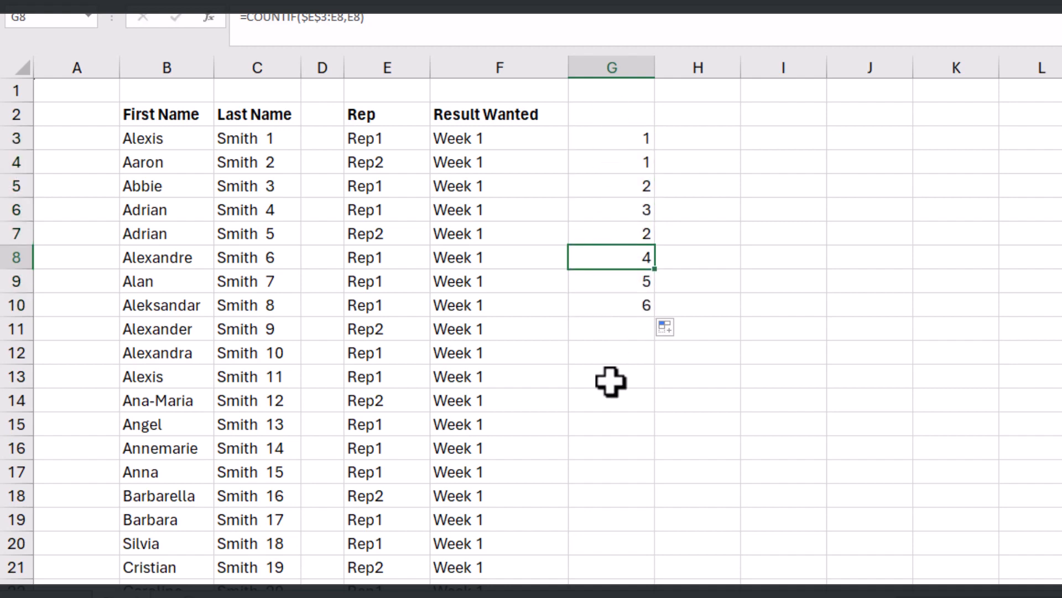
{"action": "left_click", "coordinate": [613, 215]}
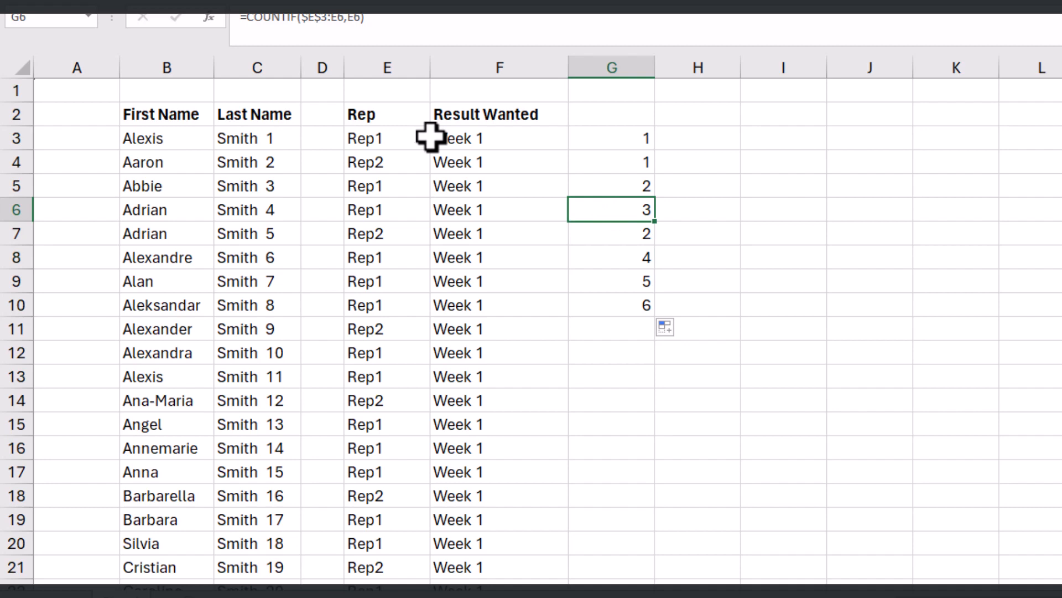
Step: Highlight the Rep1 running counts in G3, G5:G6 and G8:G10 with yellow fill
{"action": "left_click", "coordinate": [593, 139]}
{"action": "left_click", "coordinate": [360, 3]}
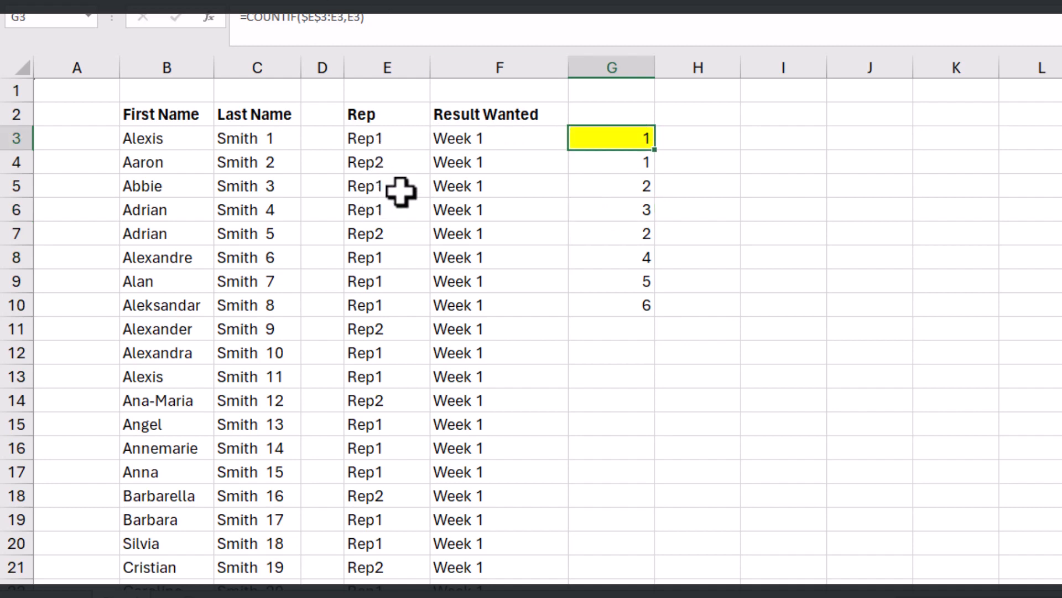
{"action": "left_click", "coordinate": [632, 193]}
{"action": "left_click_drag", "start_coordinate": [632, 194], "coordinate": [632, 212]}
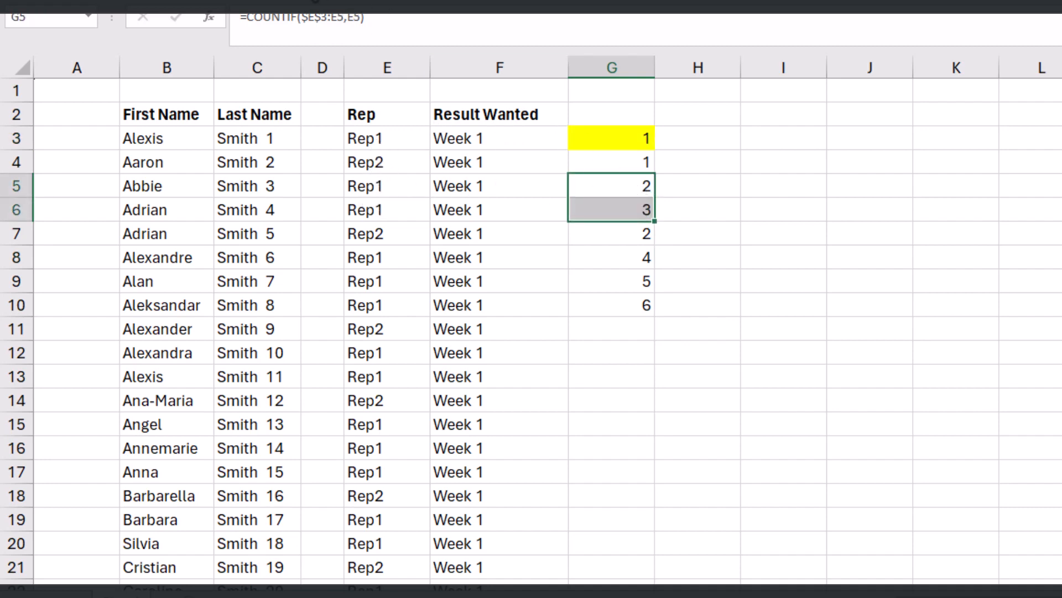
{"action": "left_click", "coordinate": [316, 1]}
{"action": "left_click_drag", "start_coordinate": [625, 256], "coordinate": [628, 305]}
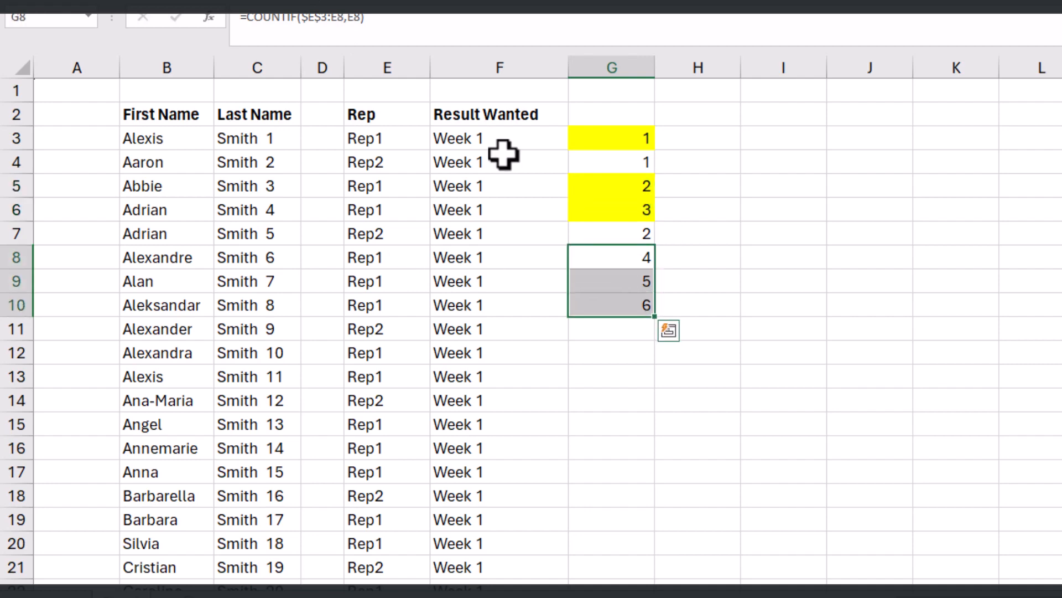
{"action": "left_click", "coordinate": [342, 3]}
Step: Compare the Rep1 entries in column E with their running counts in column G
{"action": "left_click", "coordinate": [573, 233]}
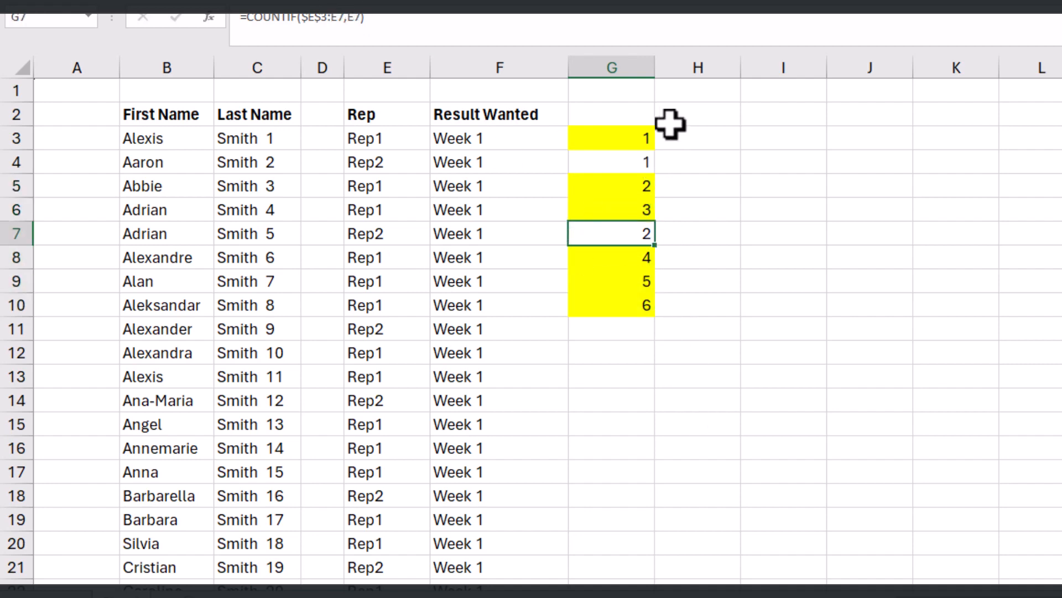
{"action": "left_click", "coordinate": [625, 304]}
{"action": "left_click", "coordinate": [387, 139]}
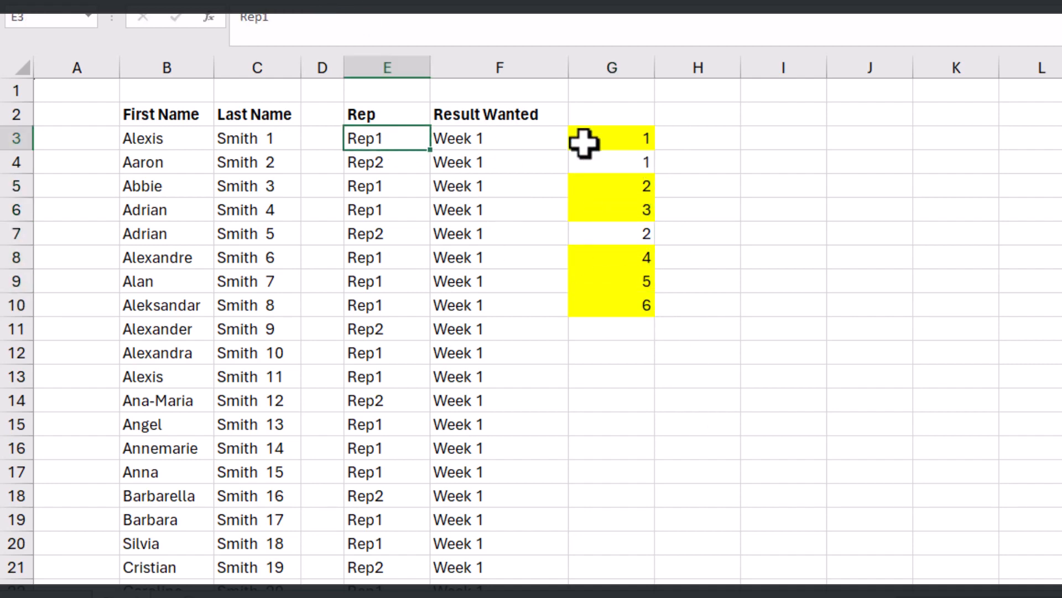
{"action": "left_click", "coordinate": [584, 142]}
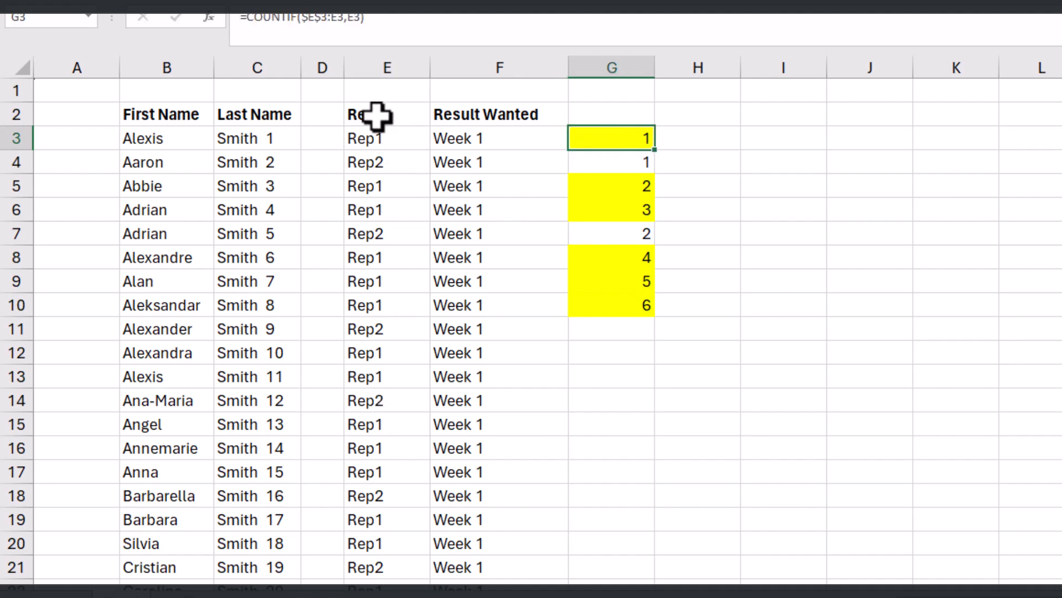
{"action": "left_click", "coordinate": [392, 185]}
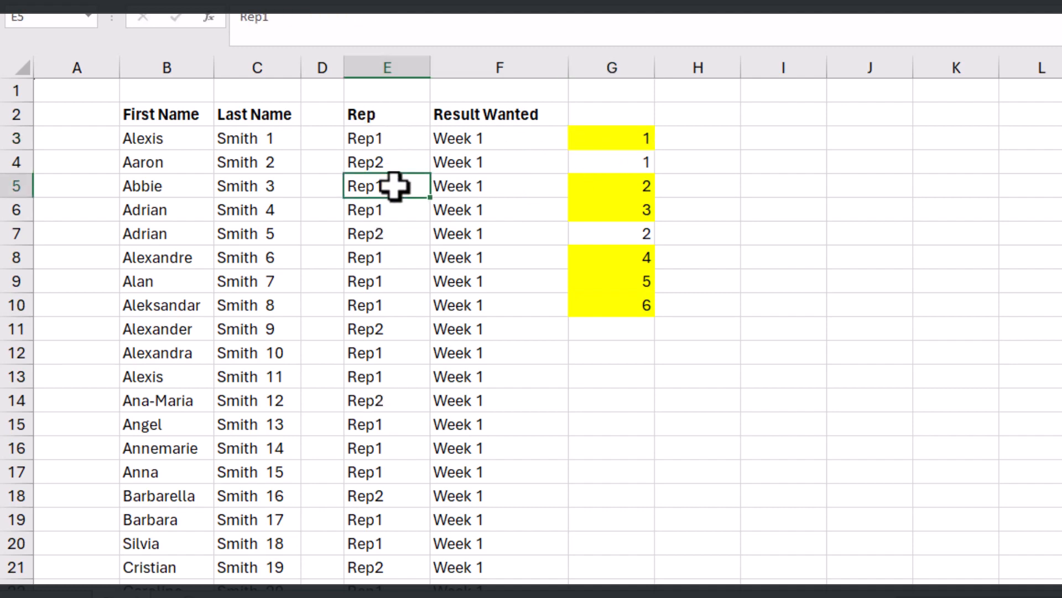
{"action": "left_click", "coordinate": [631, 189]}
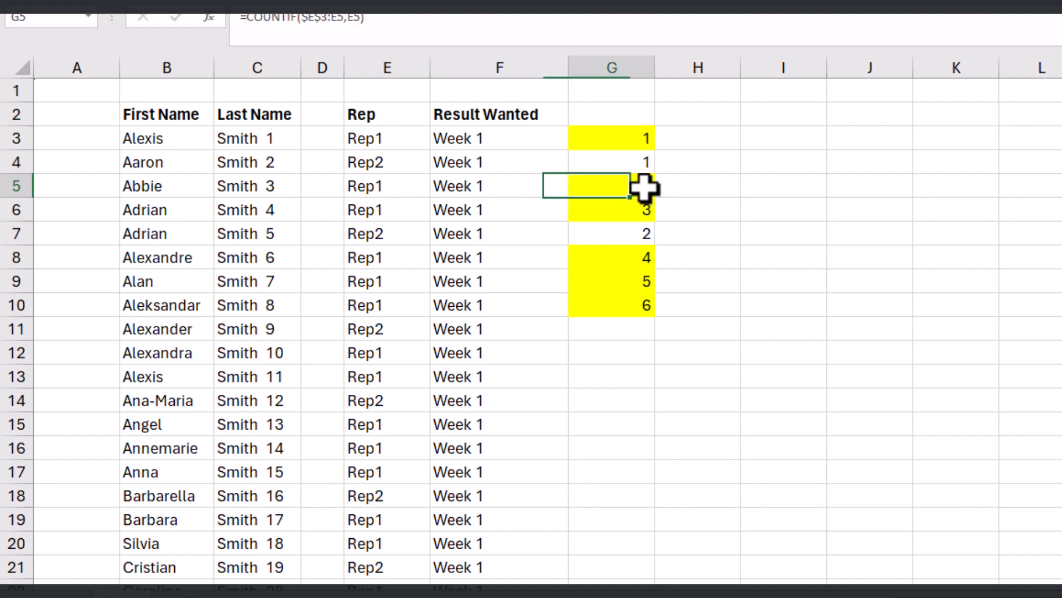
{"action": "left_click", "coordinate": [421, 215]}
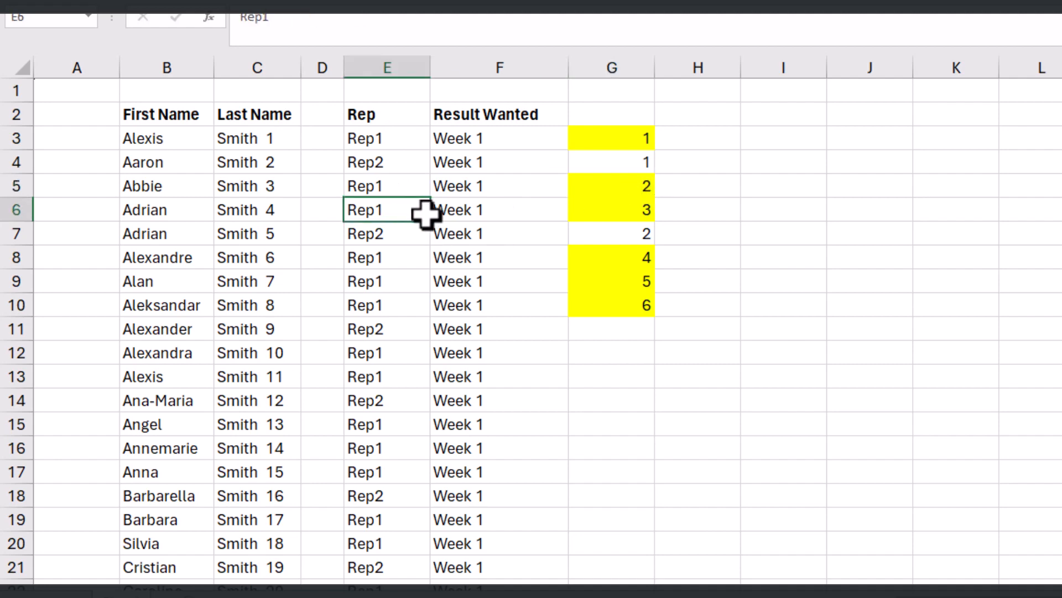
{"action": "left_click", "coordinate": [616, 214]}
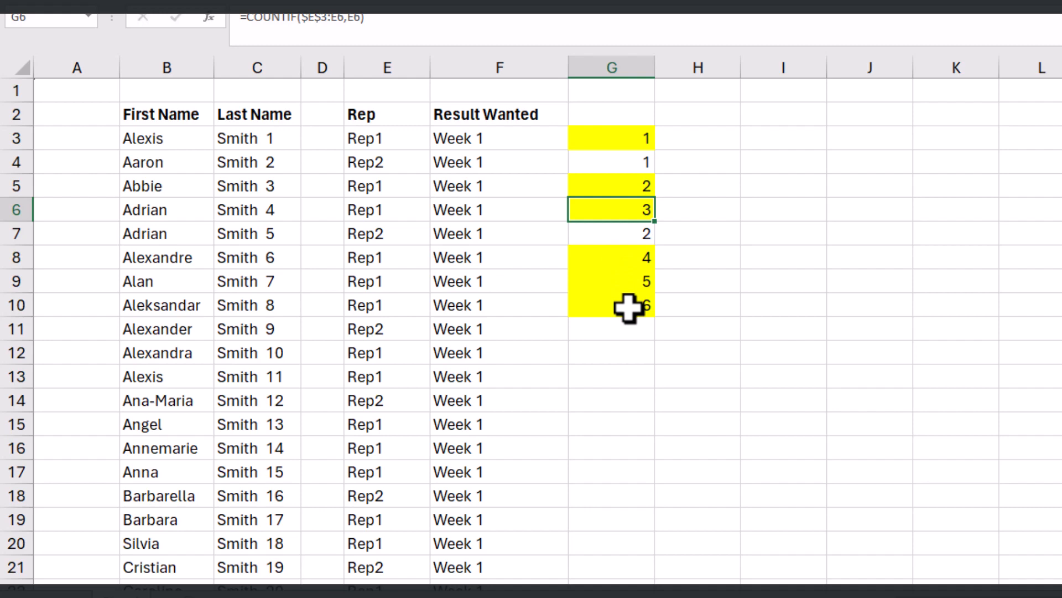
Step: Remove the running counts and yellow fill from the whole of column G
{"action": "left_click", "coordinate": [614, 61]}
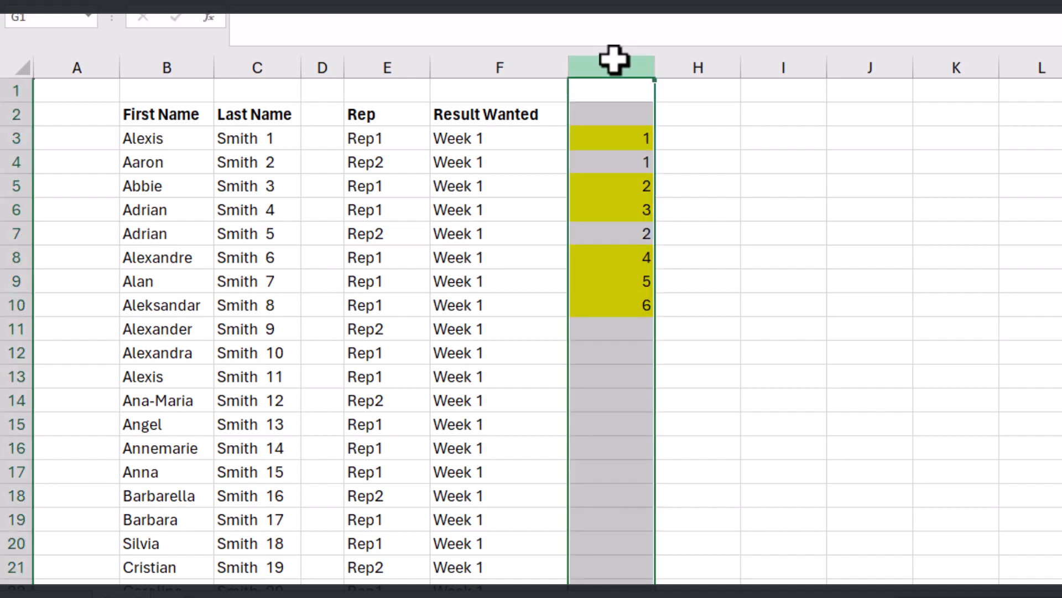
{"action": "key", "text": "Delete"}
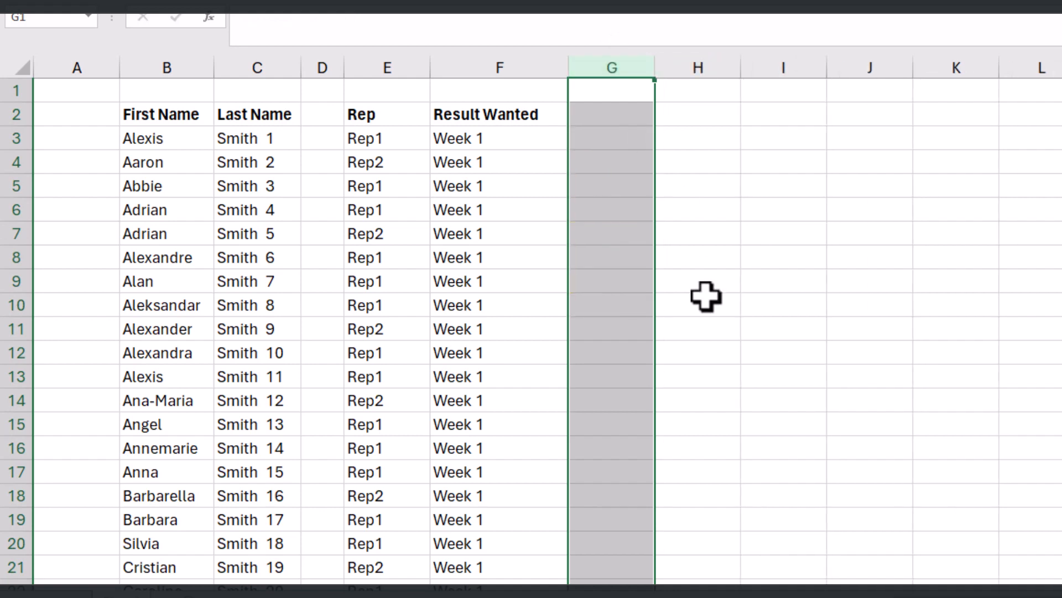
{"action": "left_click", "coordinate": [707, 296]}
Step: Enter the text Ceiling in cell G4
{"action": "left_click", "coordinate": [632, 167]}
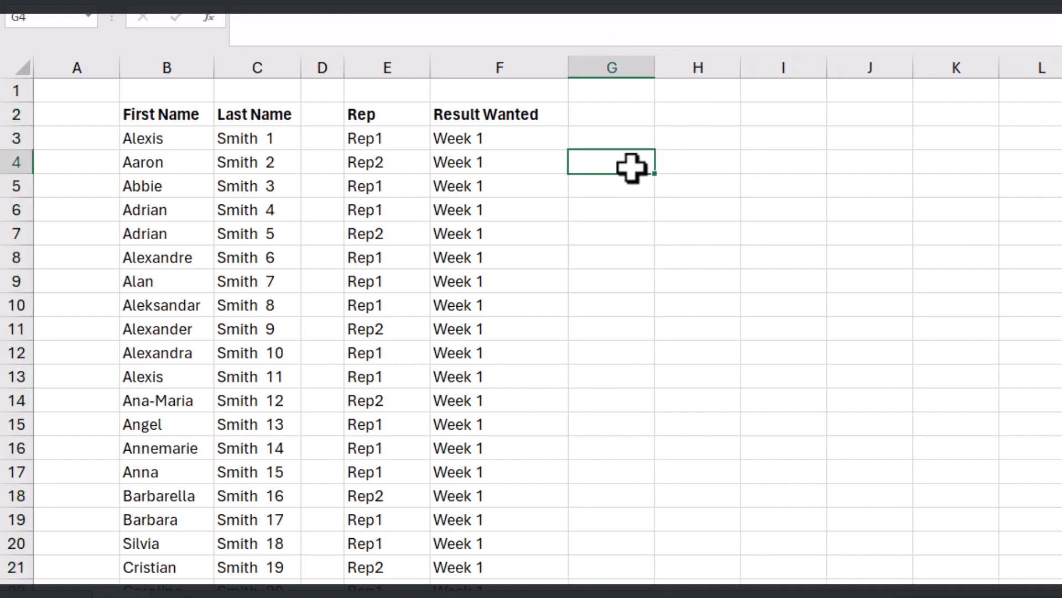
{"action": "type", "text": "Ceiling"}
{"action": "key", "text": "Return"}
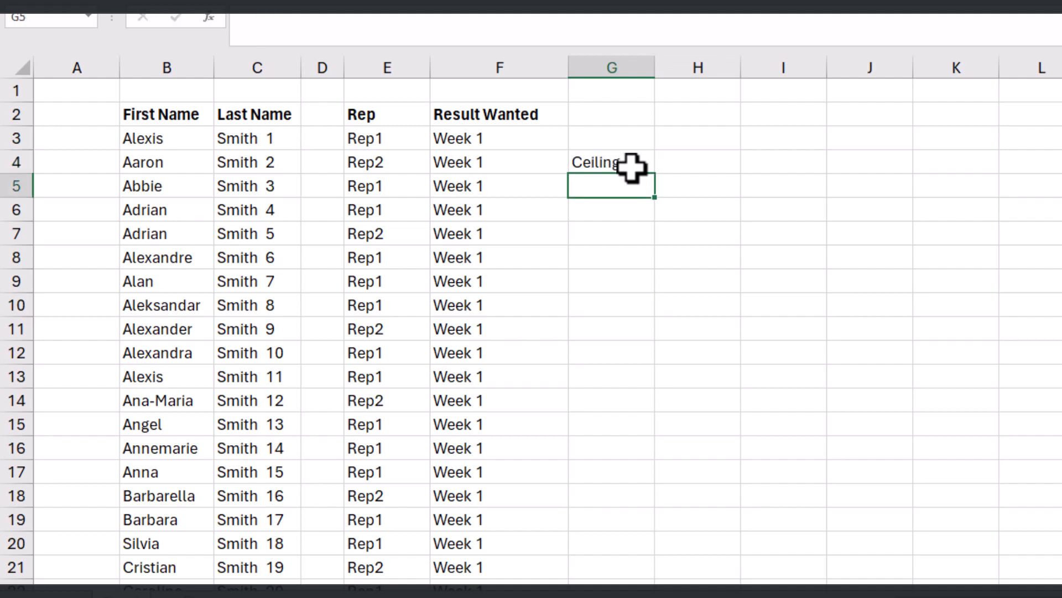
Step: Enter the text Floor in cell G5, directly below the Ceiling label
{"action": "type", "text": "Floor"}
{"action": "key", "text": "Return"}
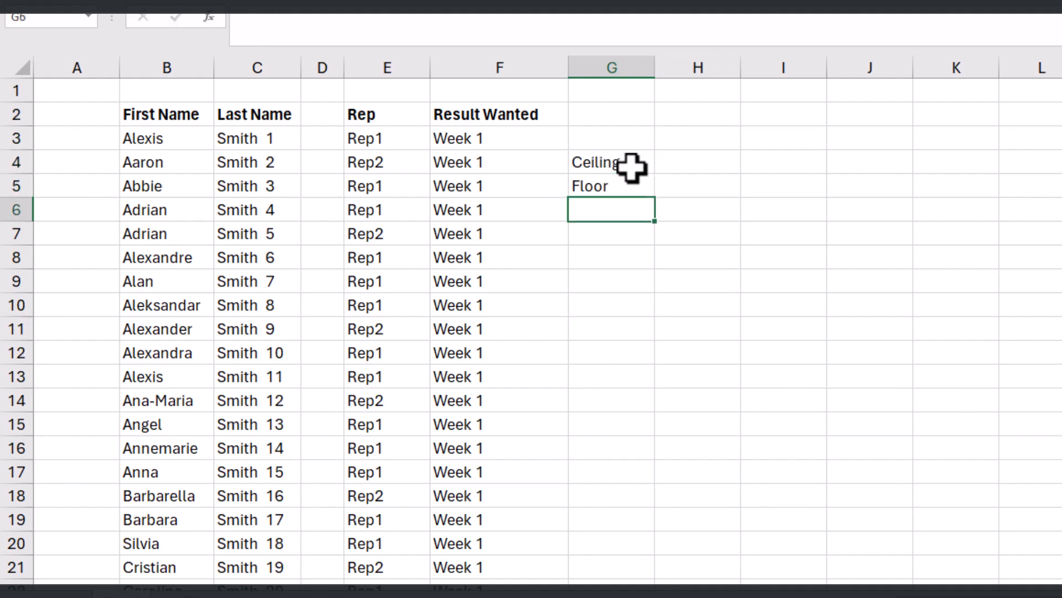
{"action": "left_click", "coordinate": [618, 162]}
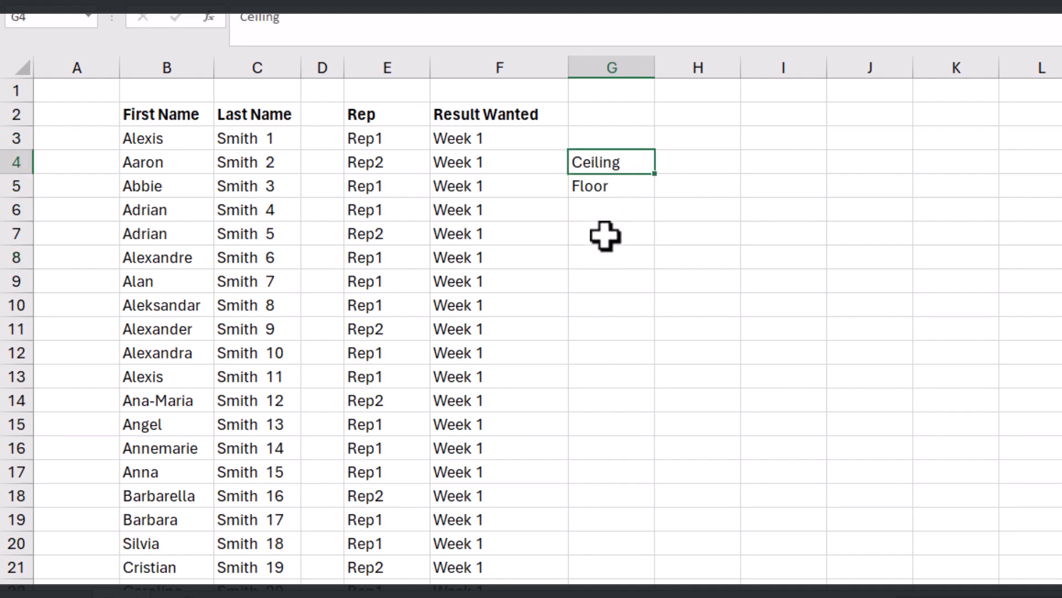
{"action": "left_click", "coordinate": [616, 188]}
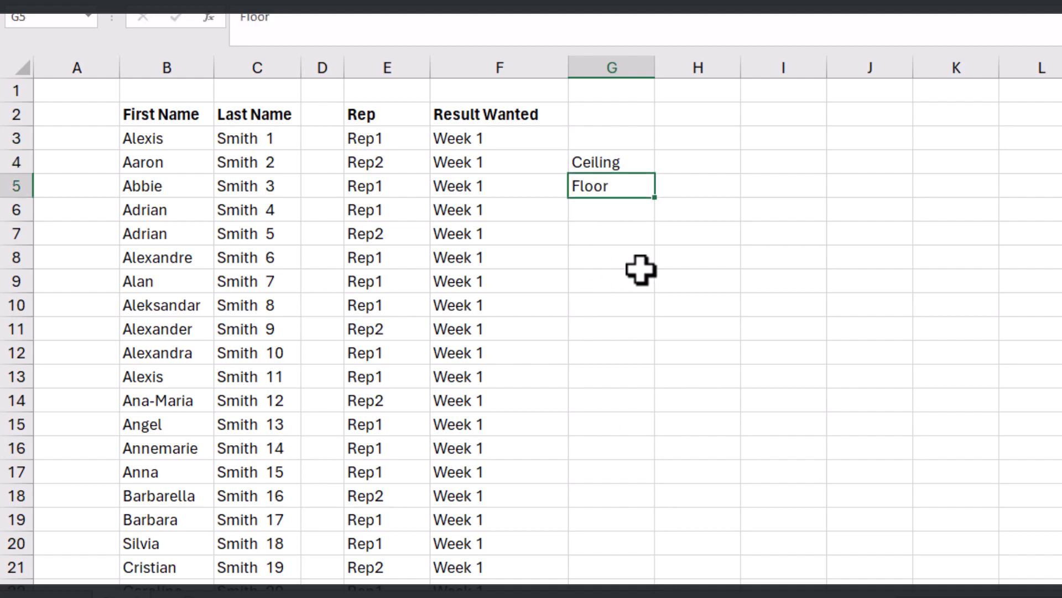
{"action": "left_click", "coordinate": [633, 263]}
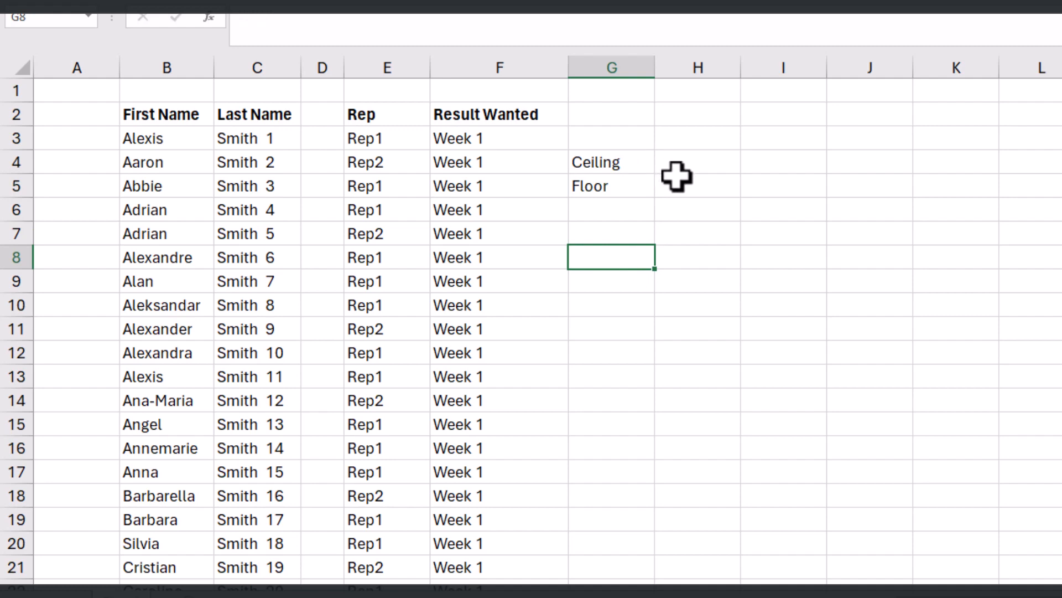
Step: Enter the sample number 55 in cell H4, beside the Ceiling label
{"action": "scroll", "coordinate": [710, 199], "scroll_direction": "up", "scroll_amount": 2}
{"action": "scroll", "coordinate": [941, 454], "scroll_direction": "up", "scroll_amount": 1}
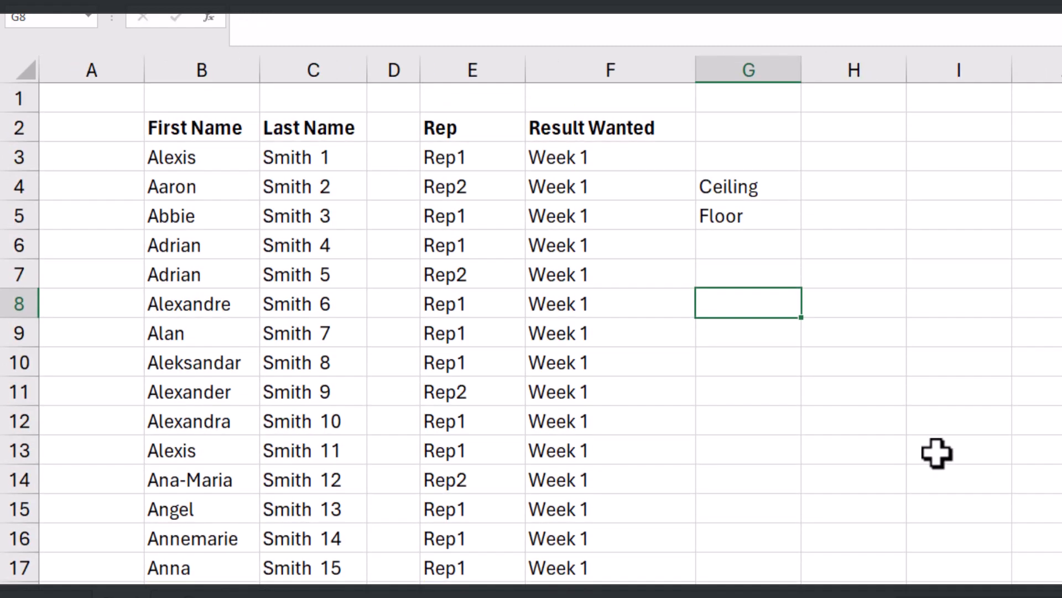
{"action": "scroll", "coordinate": [937, 453], "scroll_direction": "right", "scroll_amount": 2}
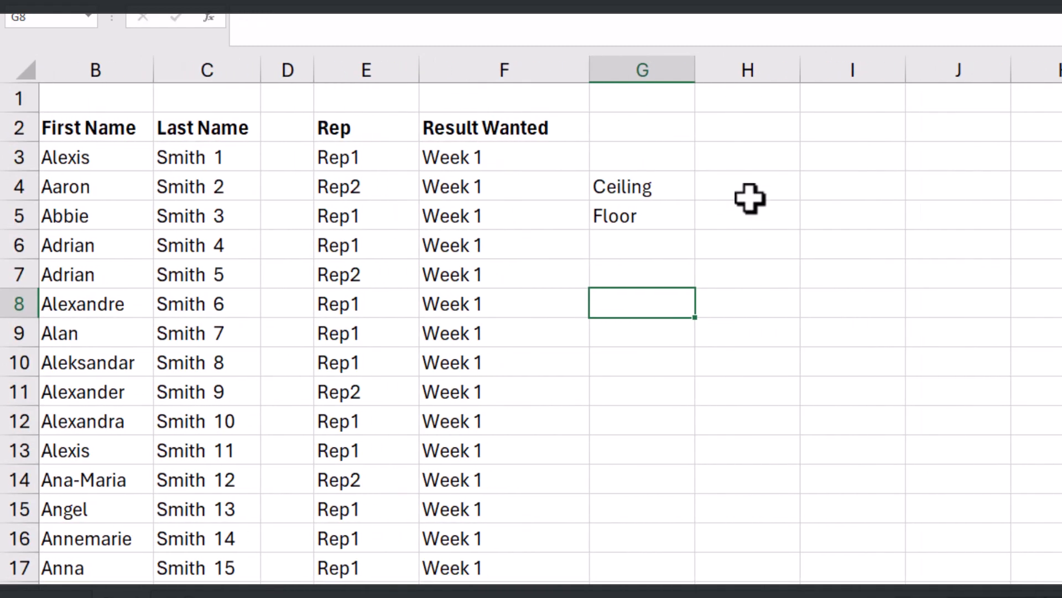
{"action": "left_click", "coordinate": [763, 195]}
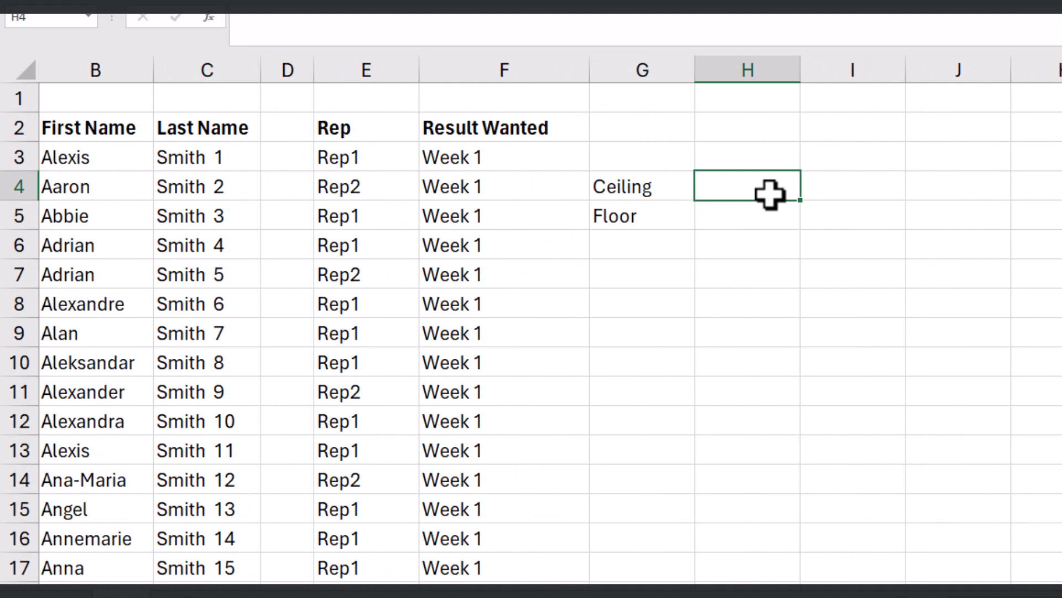
{"action": "type", "text": "55"}
Step: Round the number in H4 up to a multiple of 4 in cell H6 with the formula =CEILING(H4,4)
{"action": "left_click", "coordinate": [759, 244]}
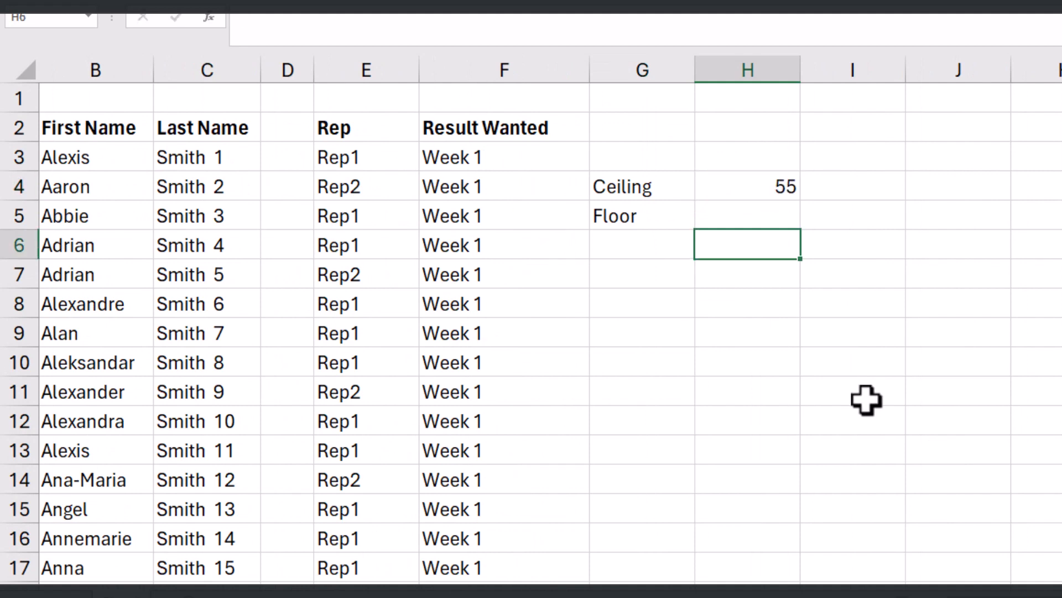
{"action": "type", "text": "=cei"}
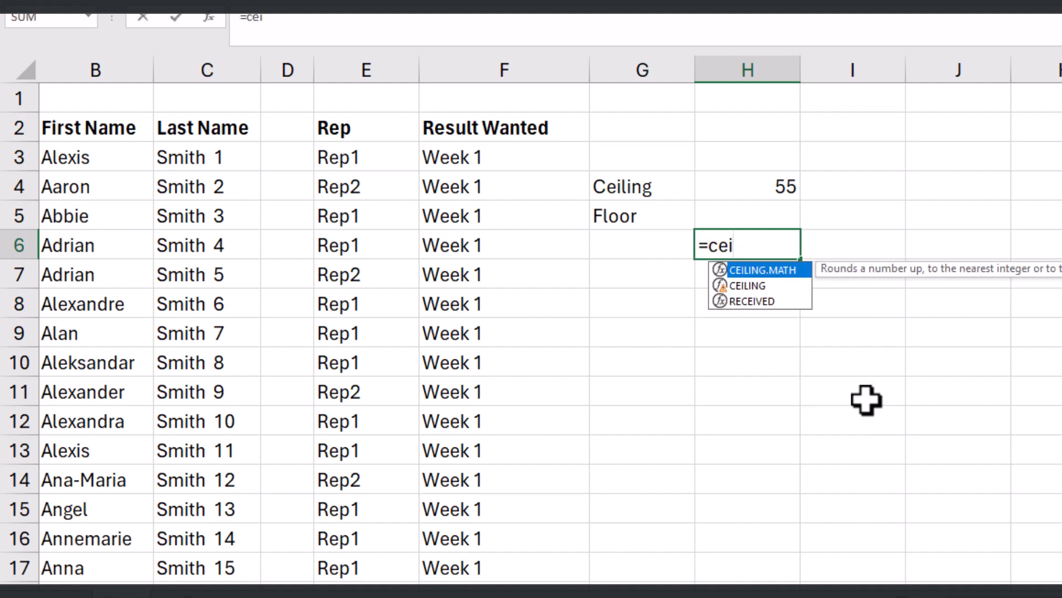
{"action": "type", "text": "lin"}
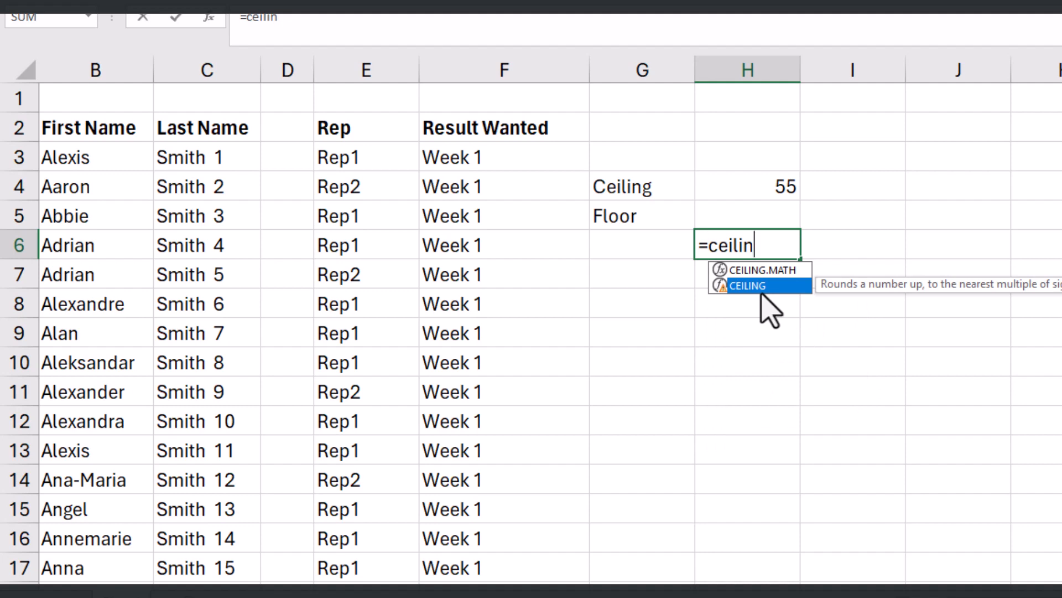
{"action": "key", "text": "Tab"}
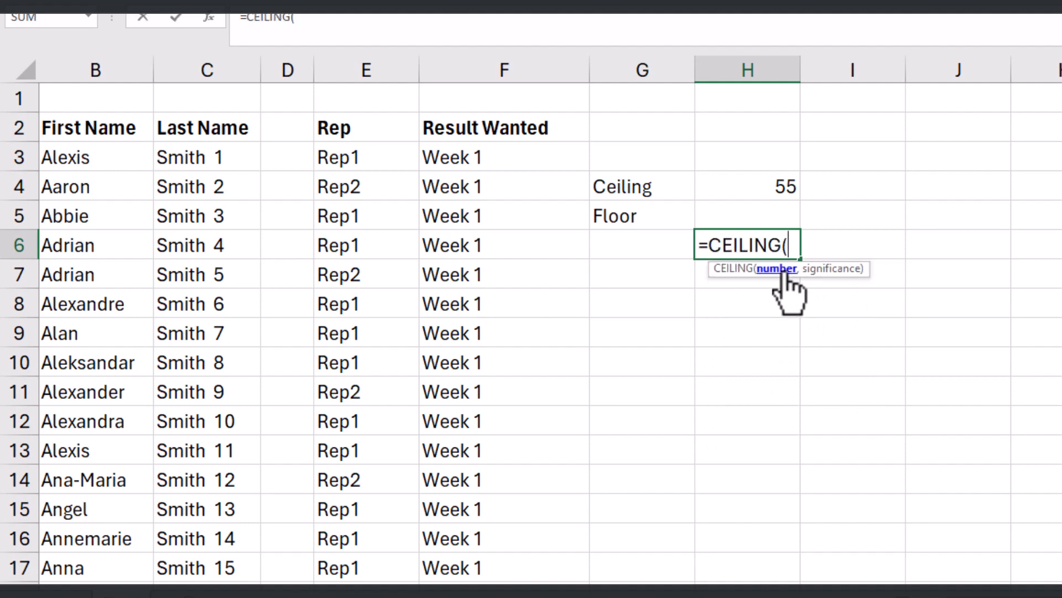
{"action": "left_click", "coordinate": [782, 185]}
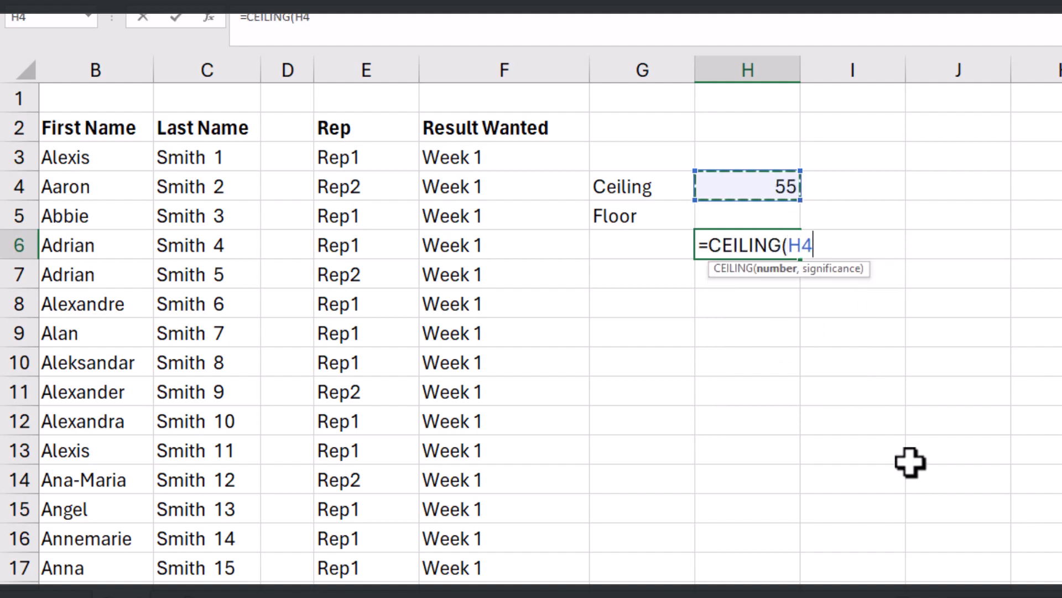
{"action": "type", "text": ","}
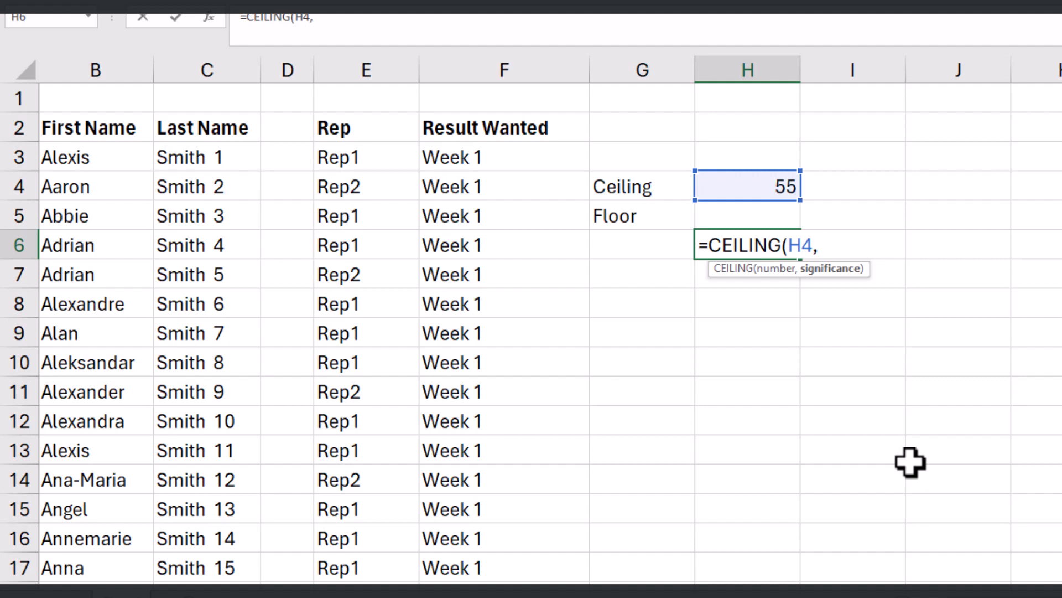
{"action": "type", "text": "4)"}
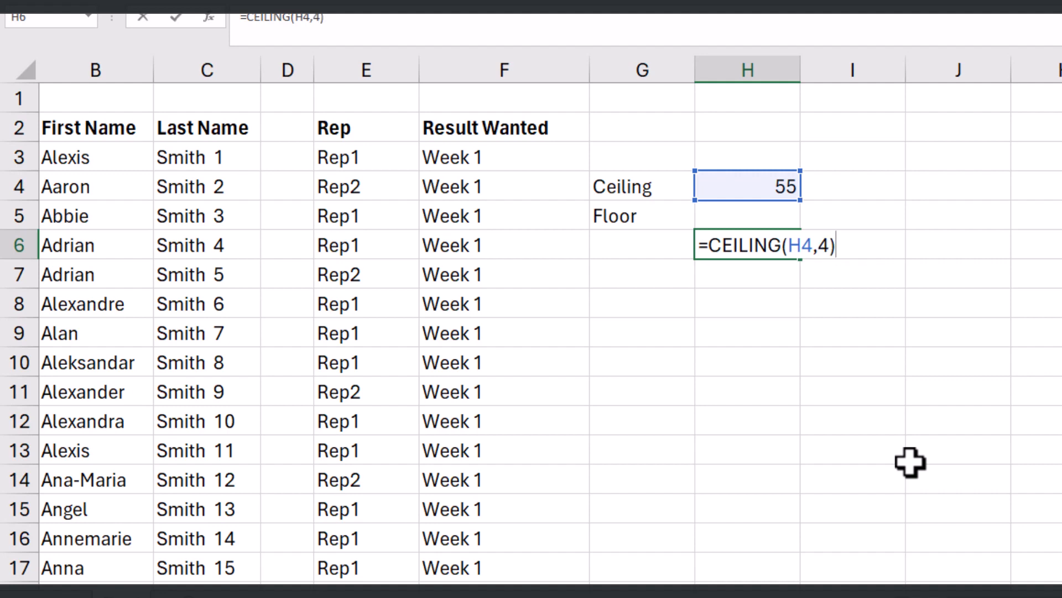
{"action": "key", "text": "Return"}
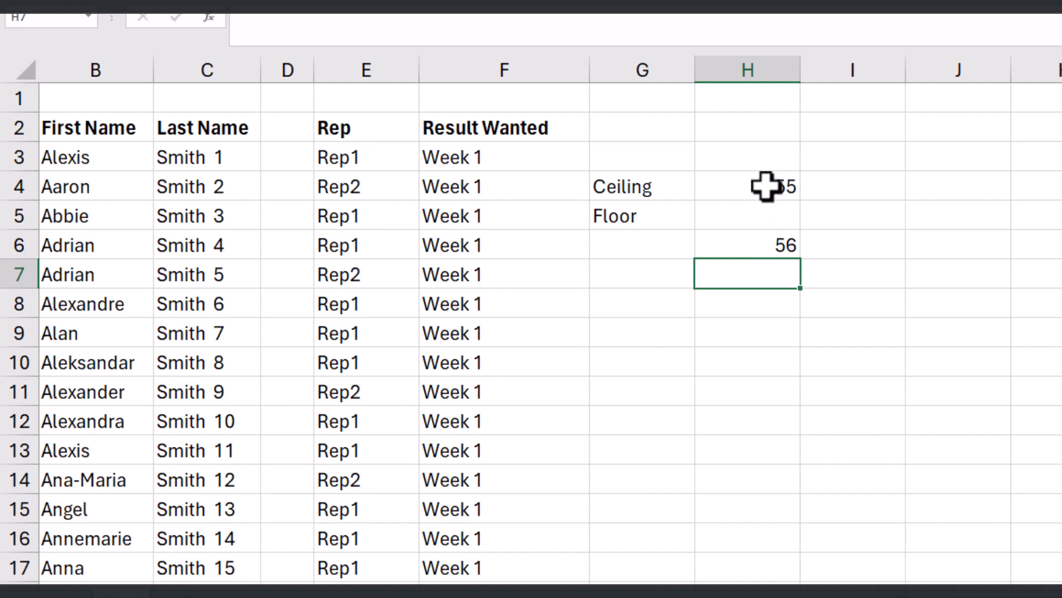
{"action": "left_click", "coordinate": [752, 249]}
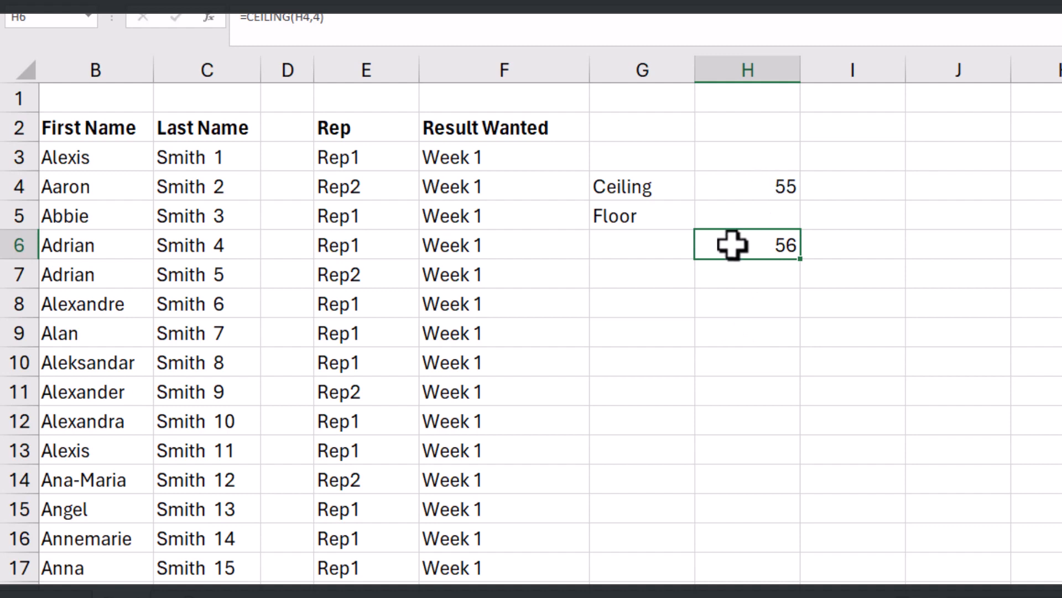
Step: Divide 55 by 4 in cell I4 with the formula =55/4
{"action": "left_click", "coordinate": [882, 192]}
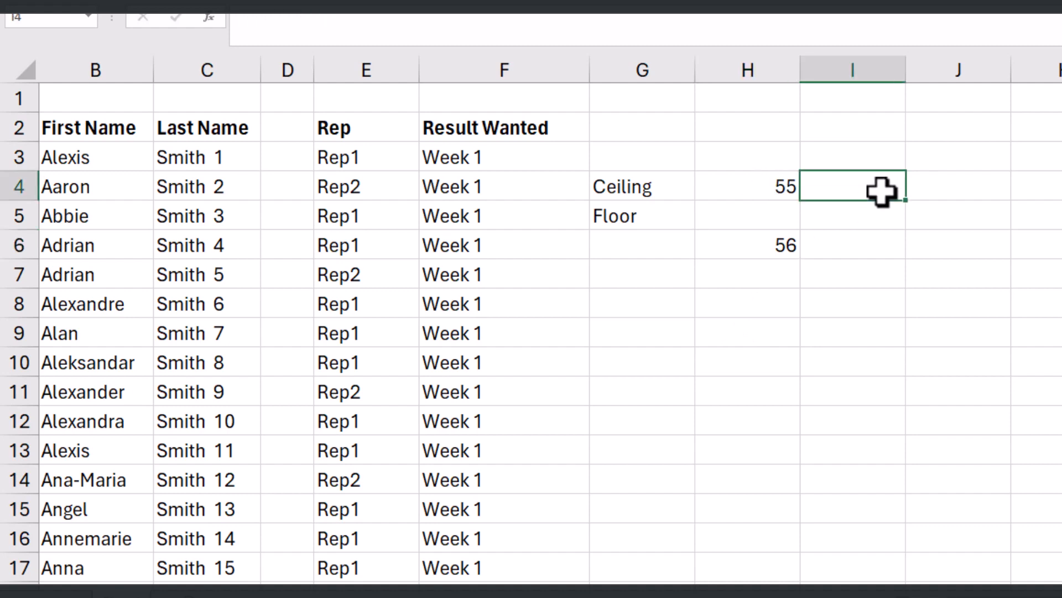
{"action": "type", "text": "=55"}
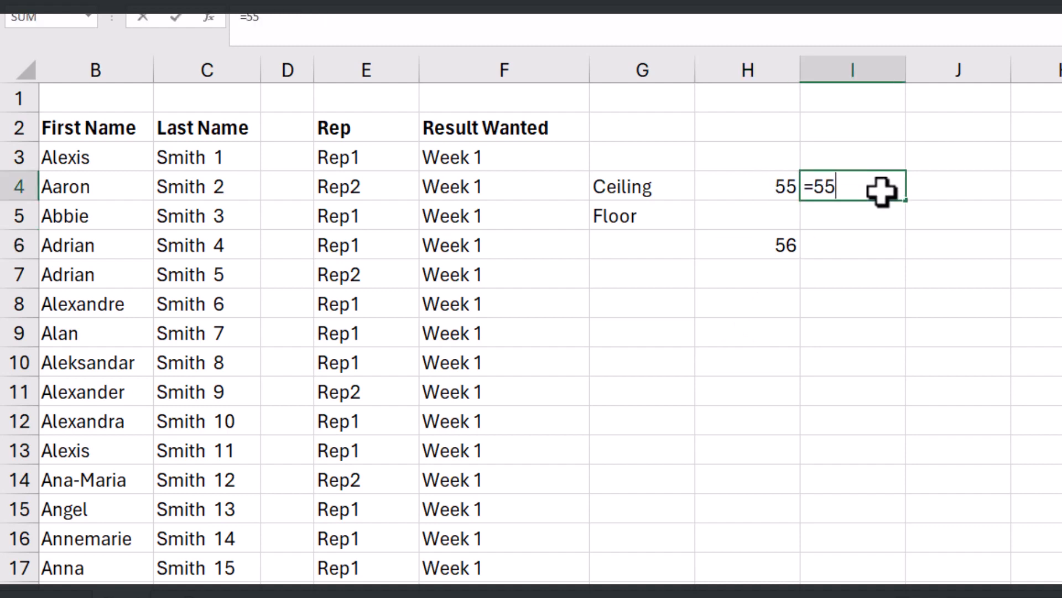
{"action": "type", "text": "/4"}
{"action": "key", "text": "Return"}
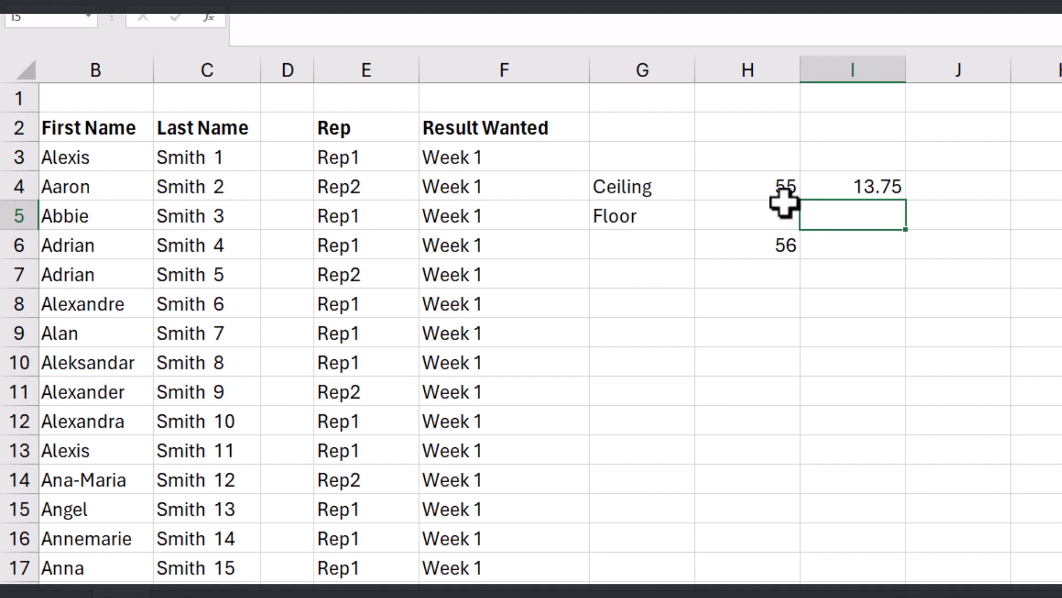
{"action": "left_click", "coordinate": [646, 195]}
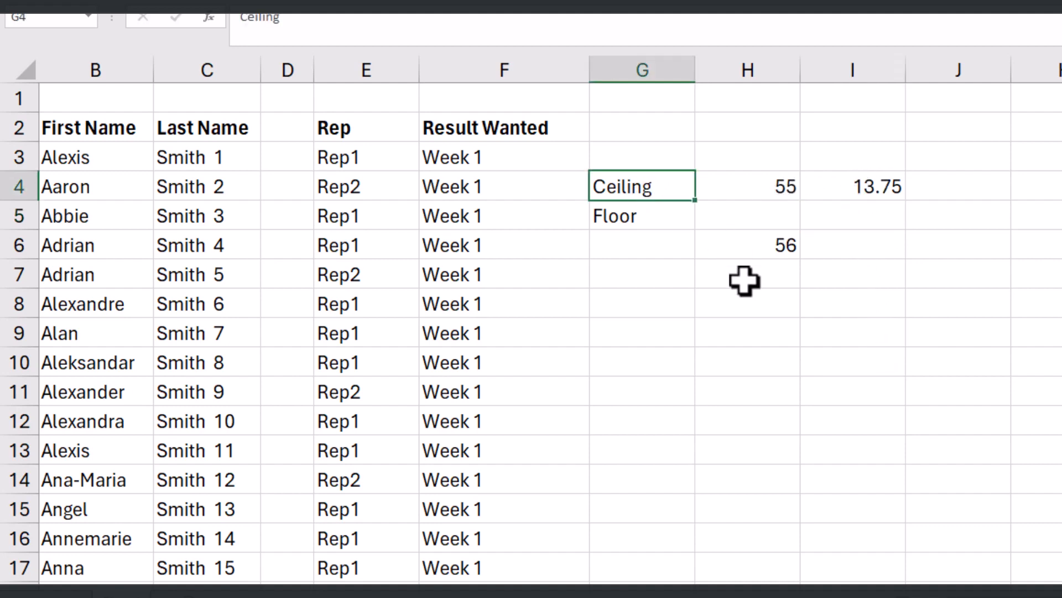
{"action": "left_click", "coordinate": [754, 194]}
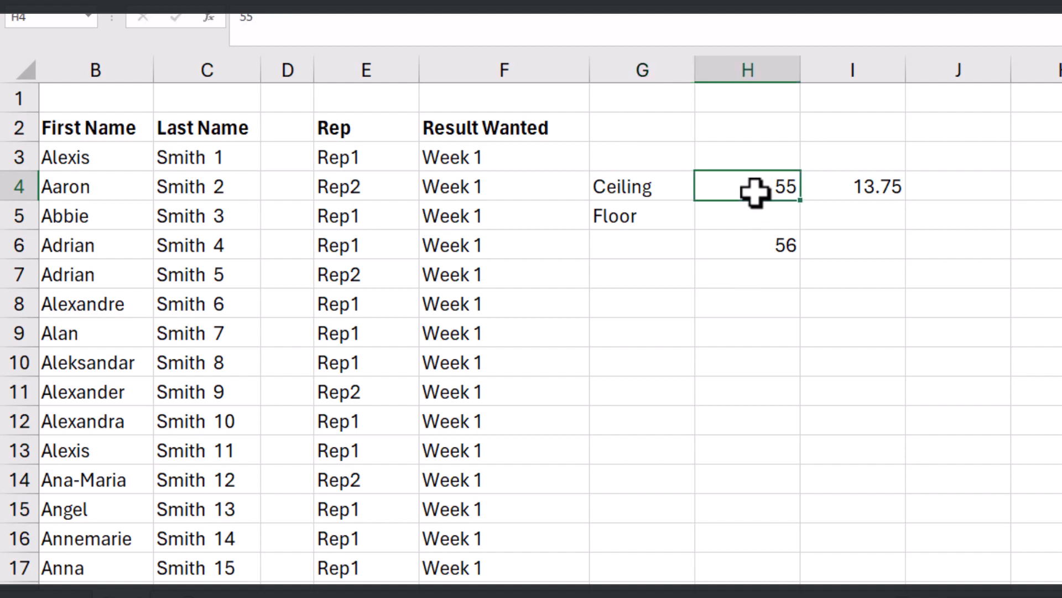
{"action": "left_click", "coordinate": [772, 248]}
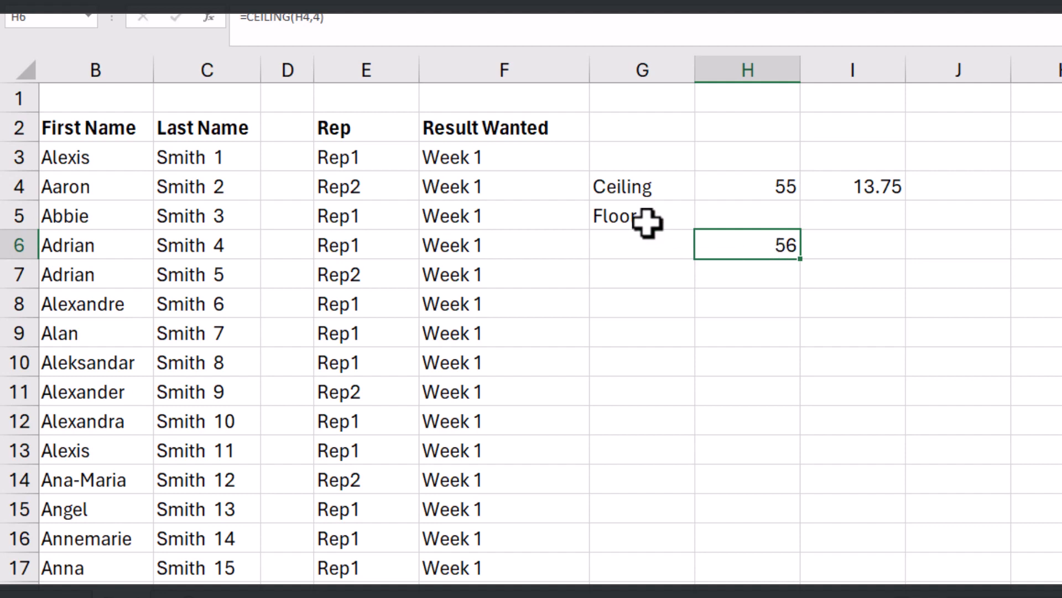
Step: Round the number in H4 down to a multiple of 4 in cell I6 with the formula =FLOOR(H4,4)
{"action": "left_click", "coordinate": [880, 245]}
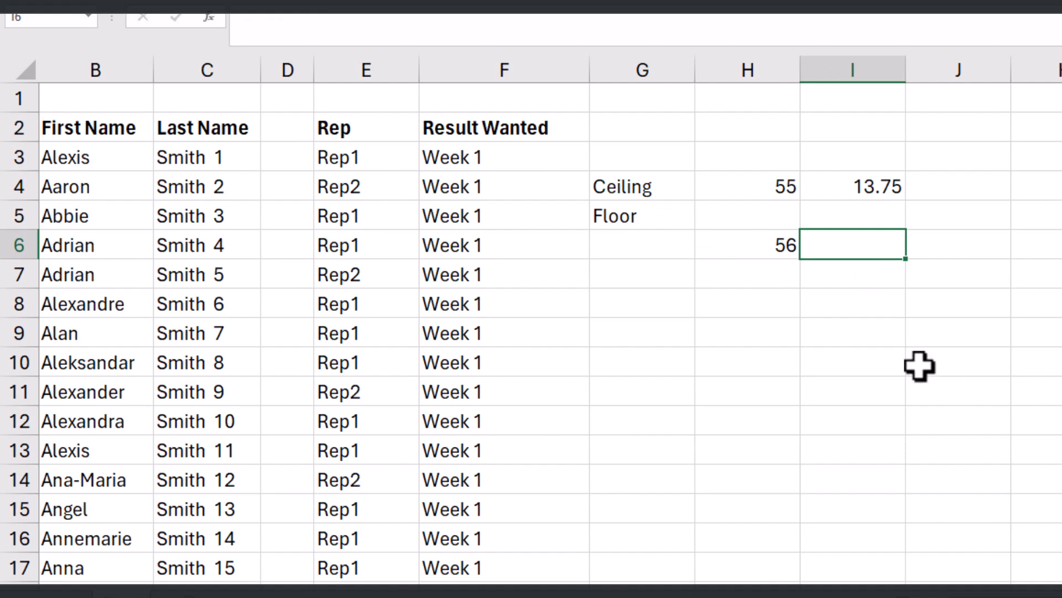
{"action": "type", "text": "=floor"}
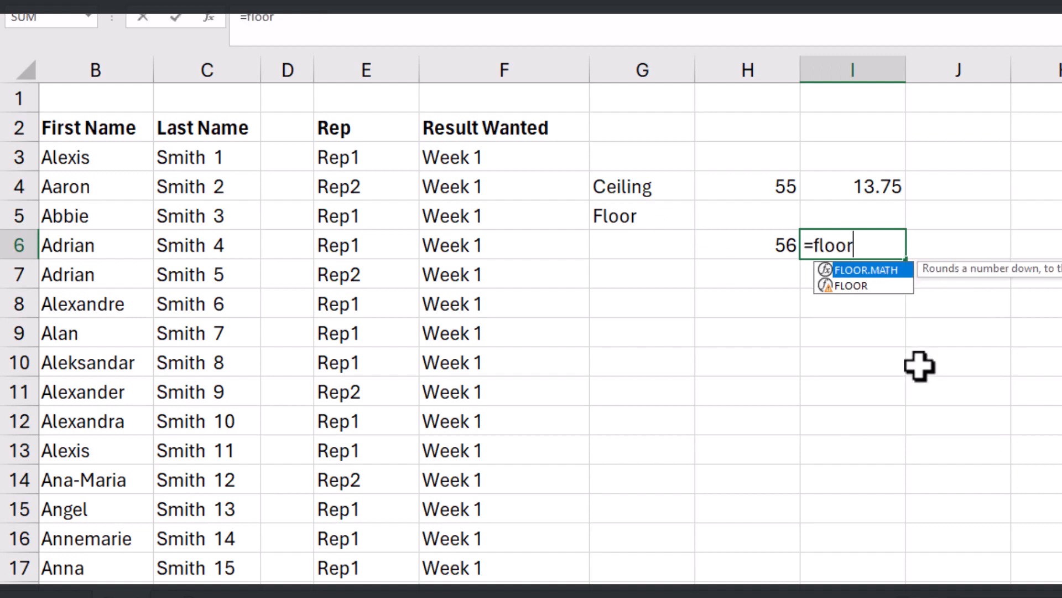
{"action": "key", "text": "Down"}
{"action": "key", "text": "Tab"}
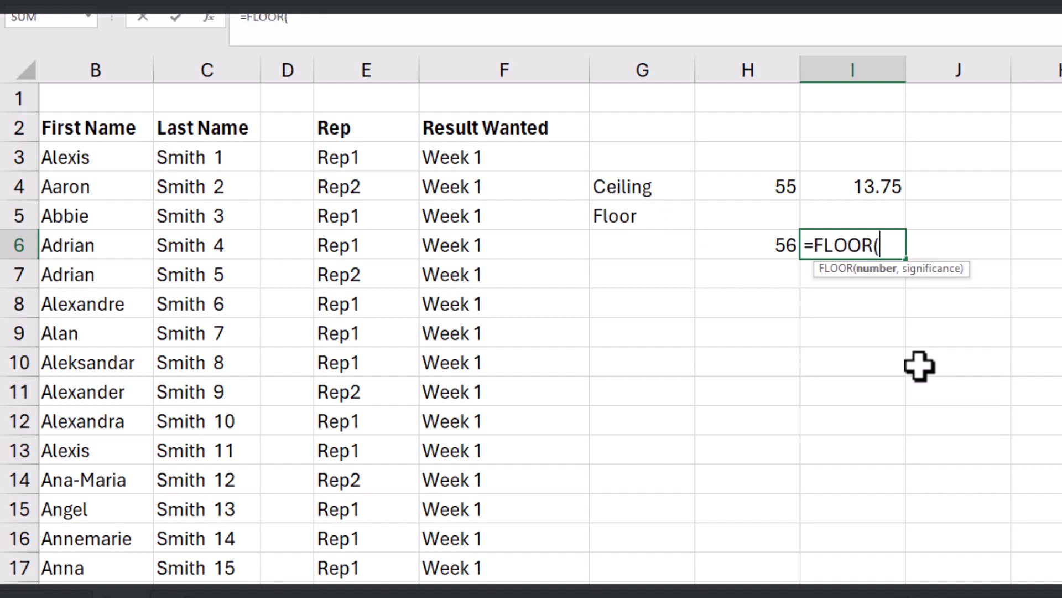
{"action": "left_click", "coordinate": [784, 188]}
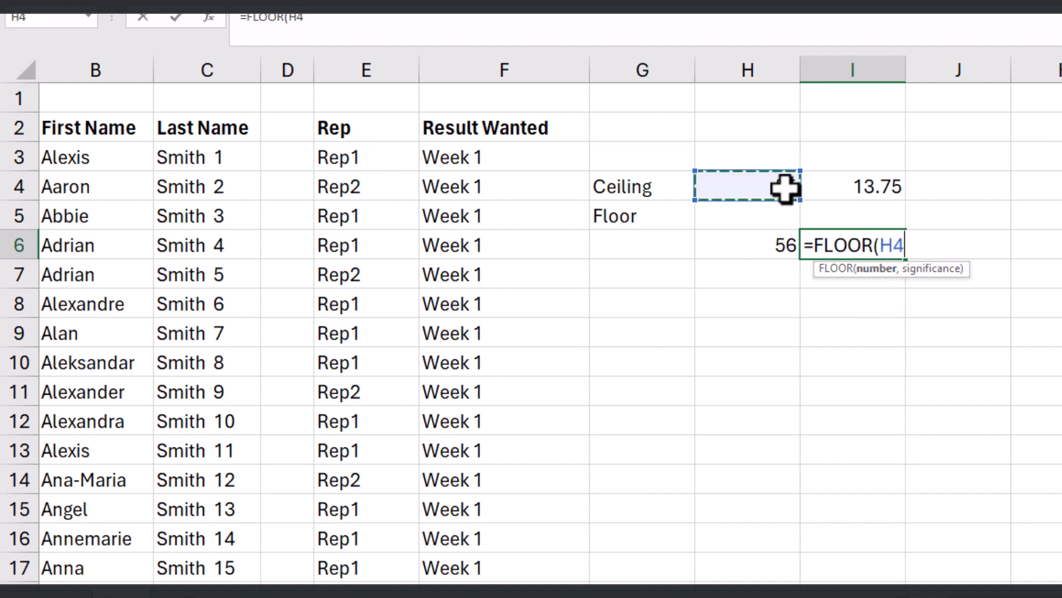
{"action": "type", "text": ","}
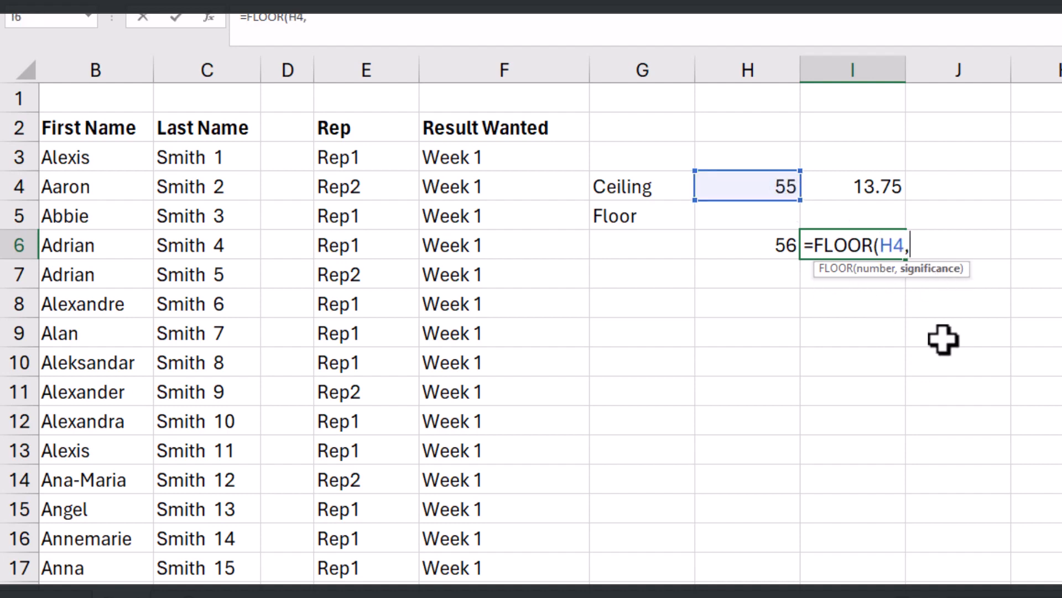
{"action": "type", "text": ")"}
{"action": "key", "text": "Return"}
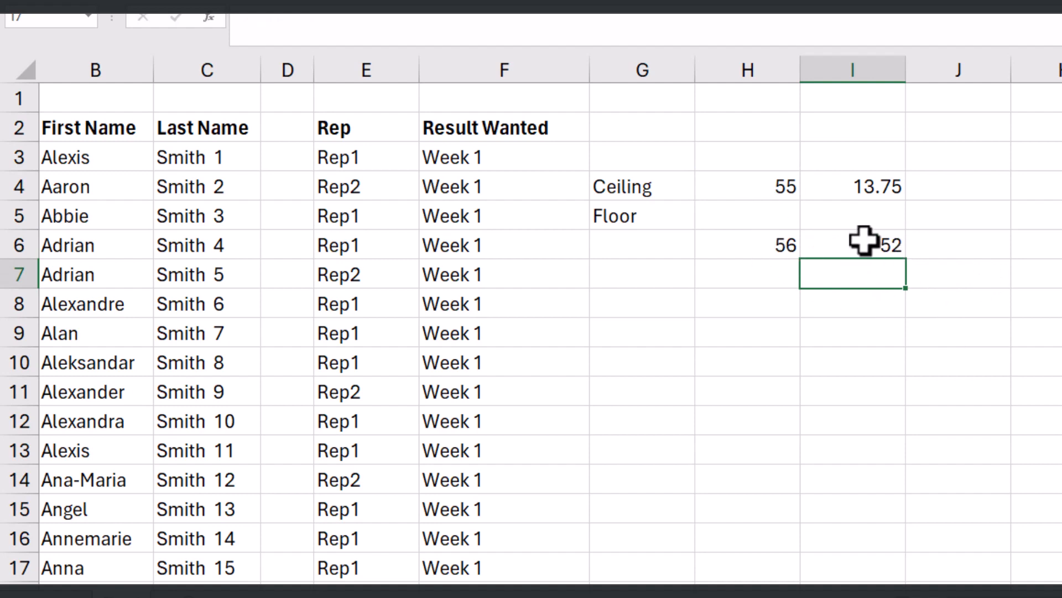
{"action": "left_click", "coordinate": [777, 193]}
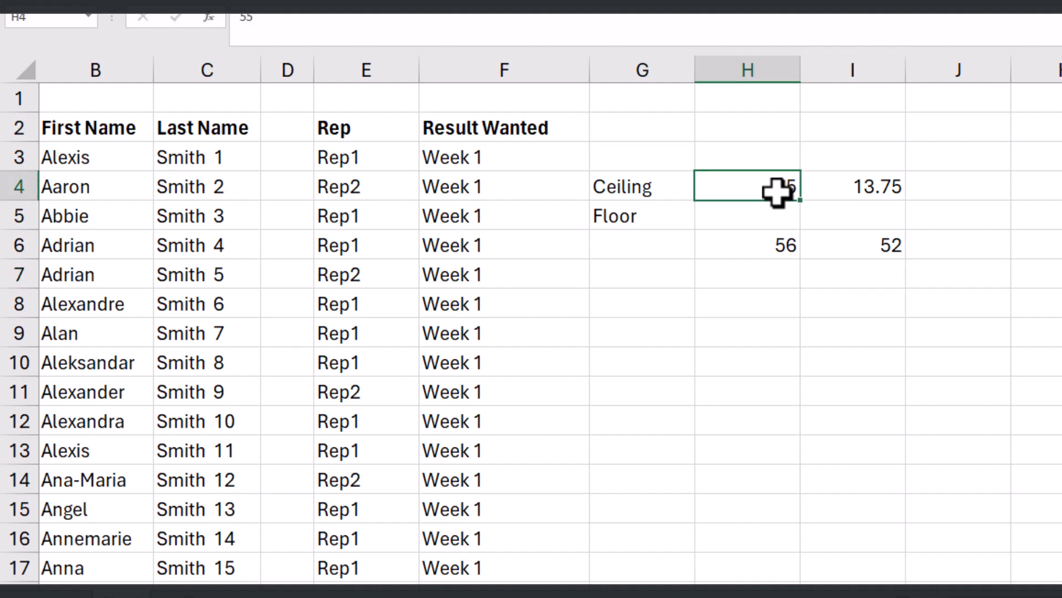
{"action": "left_click", "coordinate": [879, 191]}
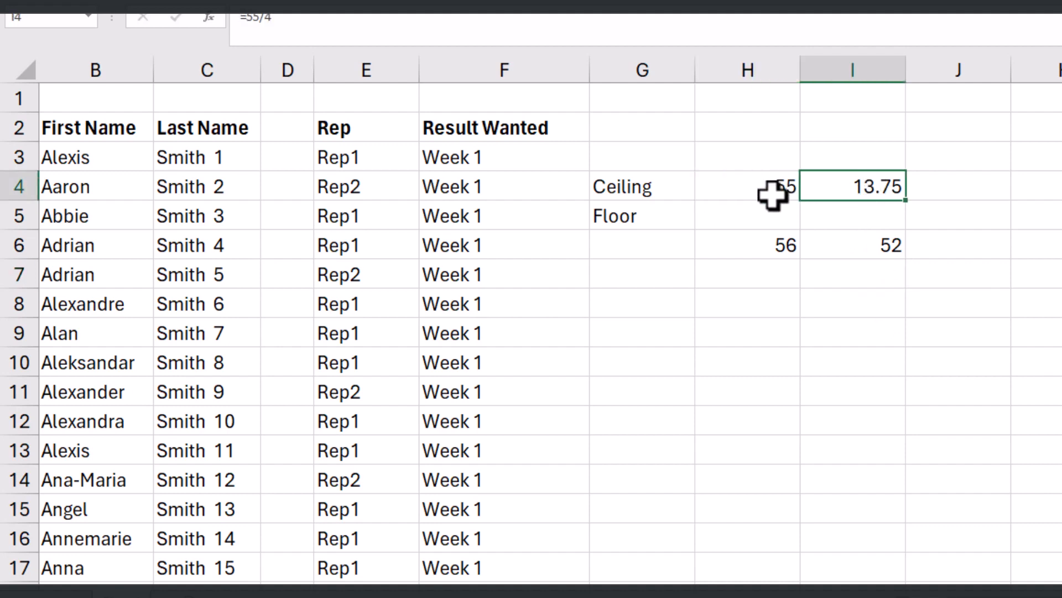
{"action": "left_click", "coordinate": [882, 247]}
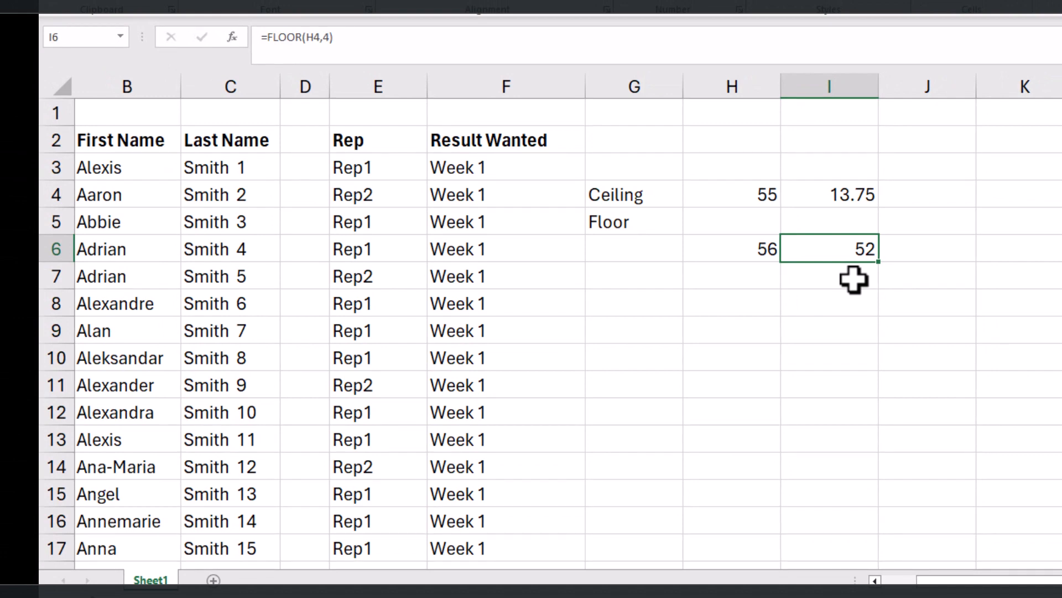
Step: Enter a second sample number, 50, in cell J4
{"action": "left_click", "coordinate": [933, 195]}
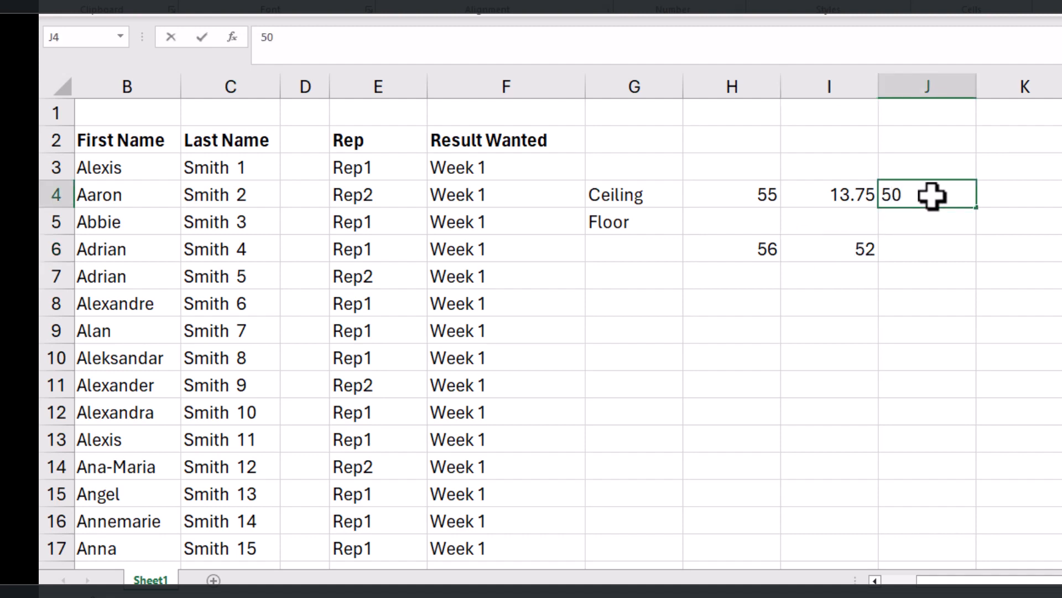
{"action": "type", "text": "50"}
{"action": "left_click", "coordinate": [965, 338]}
Step: Round the number in J4 up to a multiple of 5 in cell J6 with the formula =CEILING(J4,5)
{"action": "left_click", "coordinate": [956, 252]}
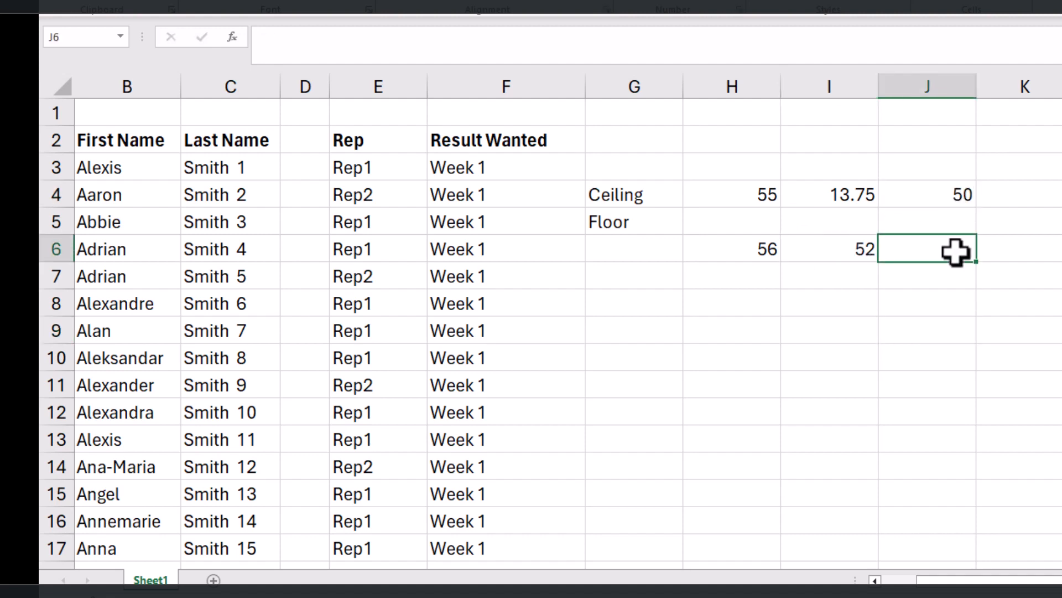
{"action": "type", "text": "=ceiling"}
{"action": "key", "text": "Down"}
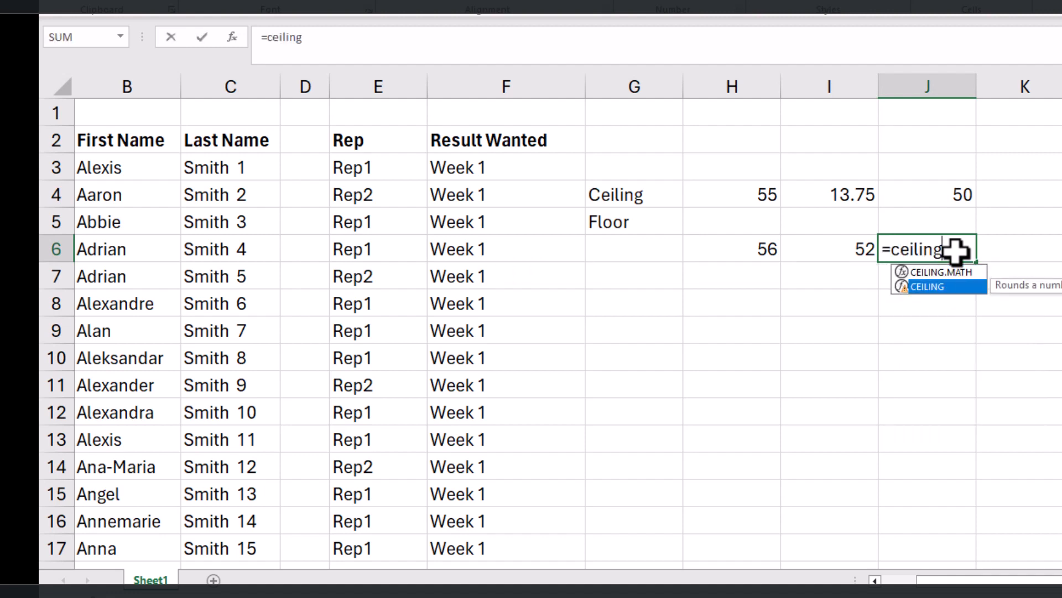
{"action": "key", "text": "Tab"}
{"action": "left_click", "coordinate": [959, 196]}
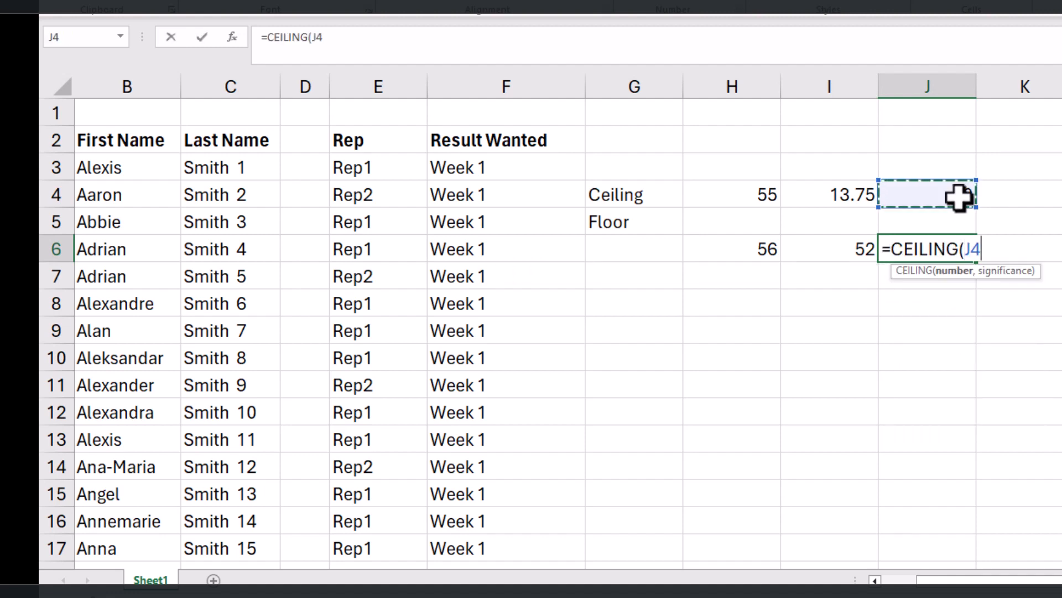
{"action": "type", "text": ","}
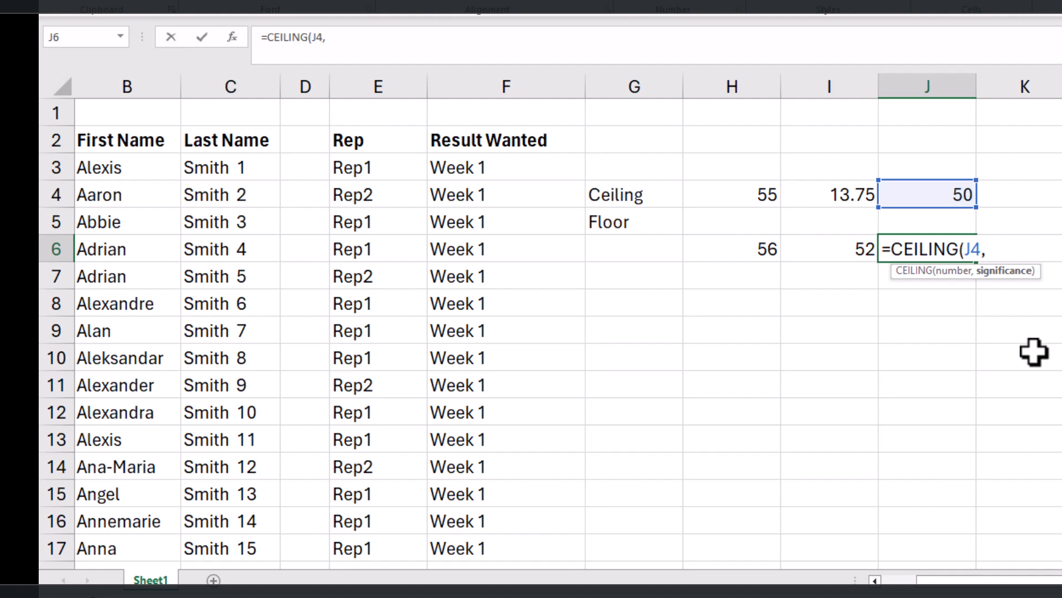
{"action": "type", "text": "5)"}
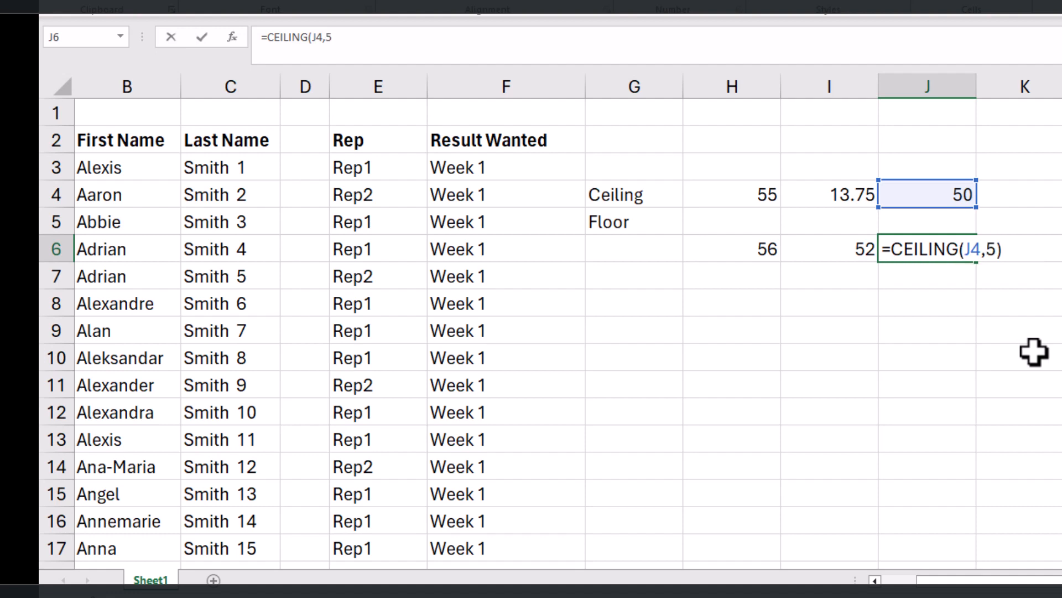
{"action": "key", "text": "Return"}
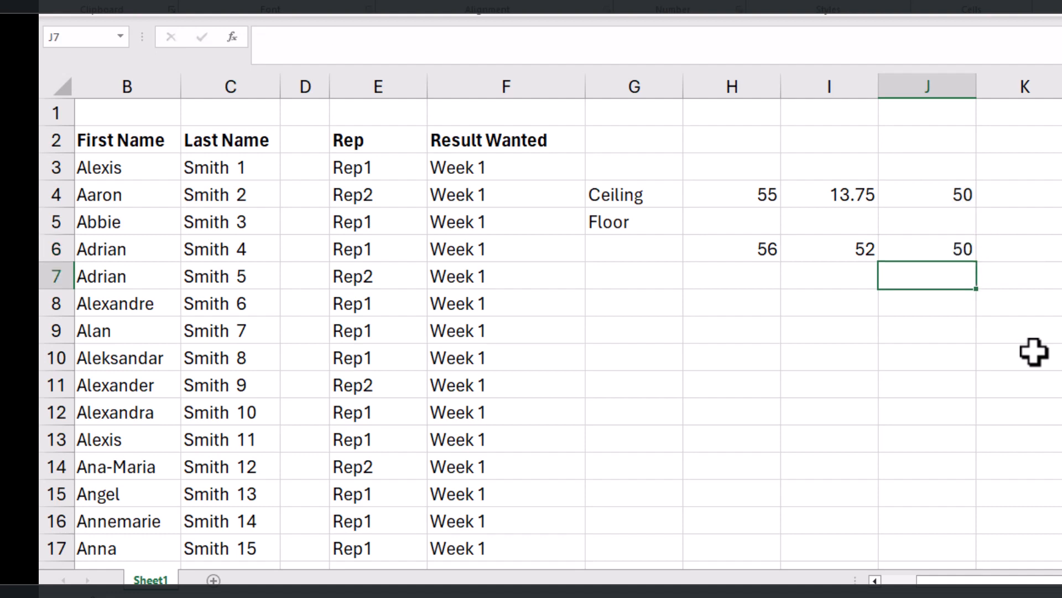
{"action": "left_click", "coordinate": [958, 249]}
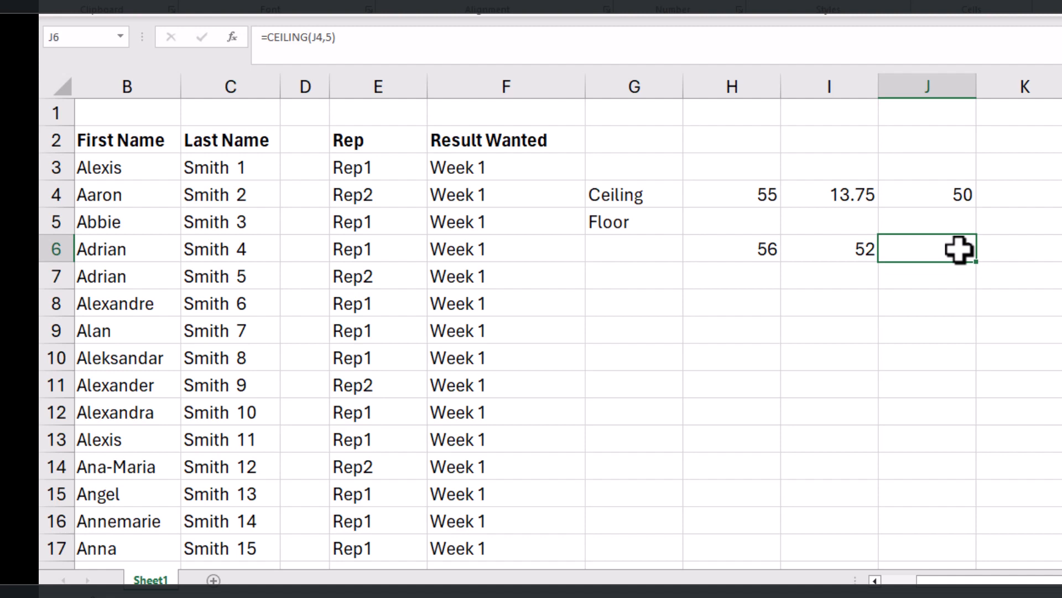
Step: Change the sample number in J4 to 51 and check the rounded value in J6
{"action": "left_click", "coordinate": [956, 194]}
{"action": "double_click", "coordinate": [957, 195]}
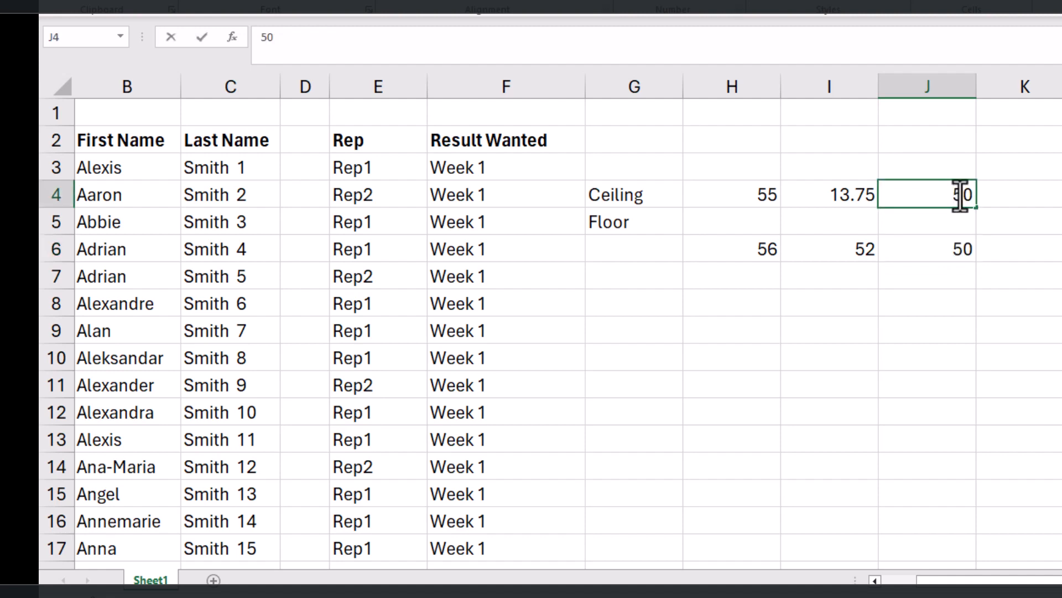
{"action": "type", "text": "1"}
{"action": "key", "text": "Return"}
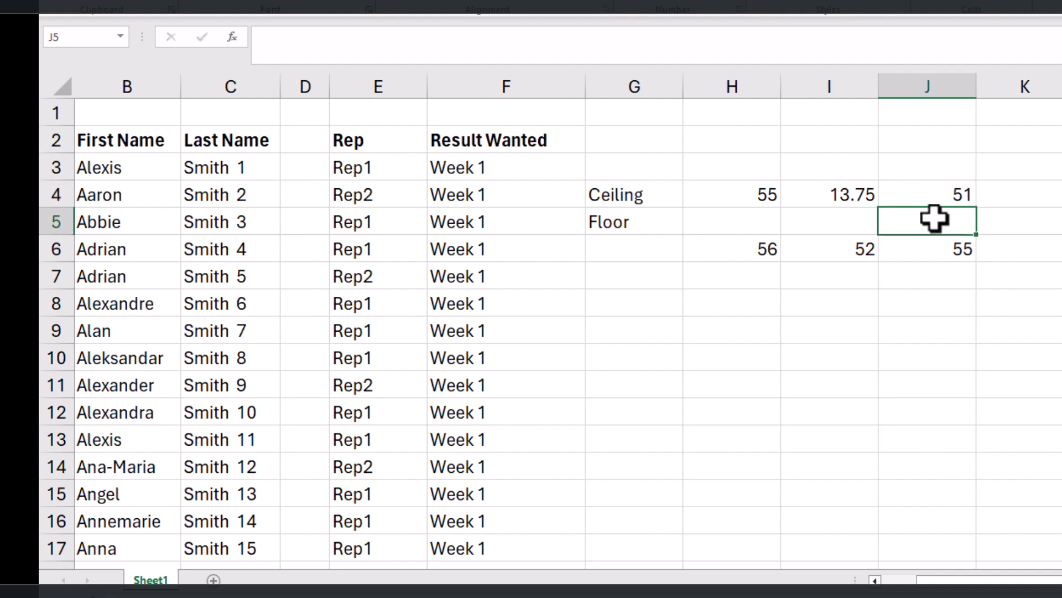
{"action": "left_click", "coordinate": [945, 247]}
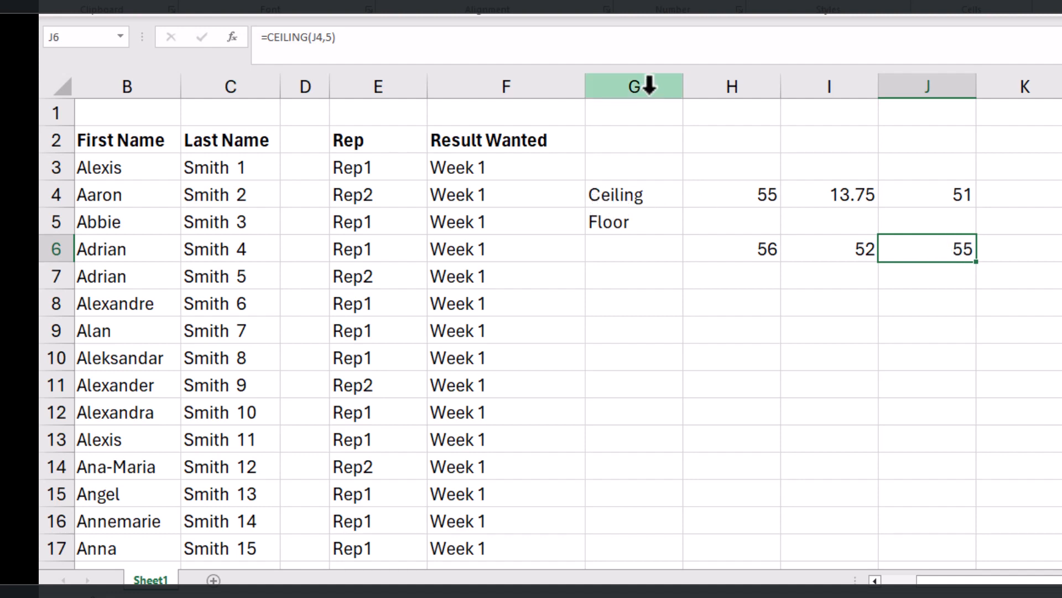
Step: Clear all the CEILING and FLOOR sample content from column G rightwards
{"action": "left_click", "coordinate": [623, 223]}
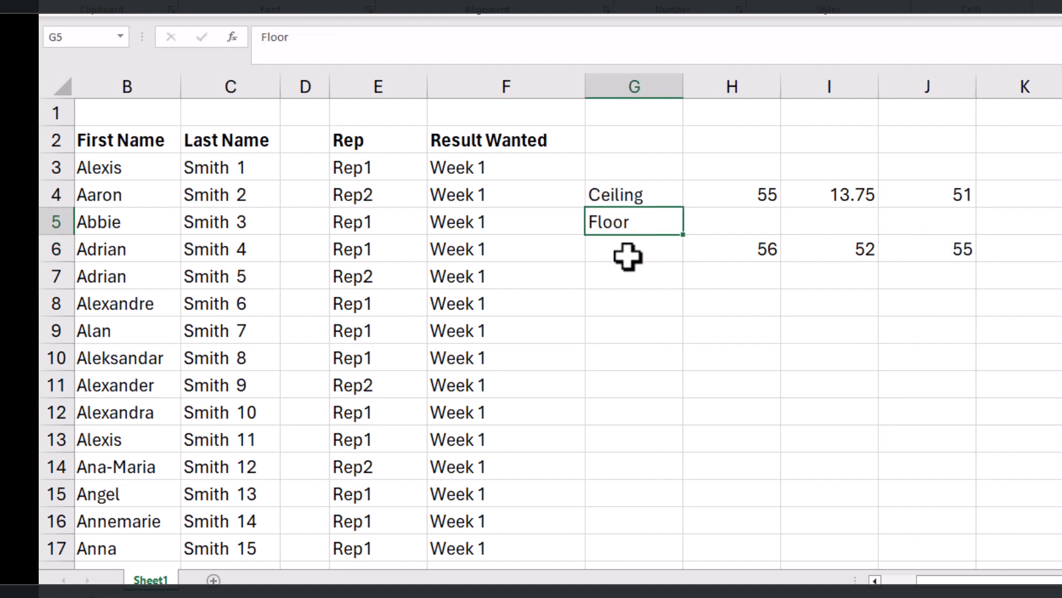
{"action": "left_click_drag", "start_coordinate": [643, 82], "coordinate": [1029, 133]}
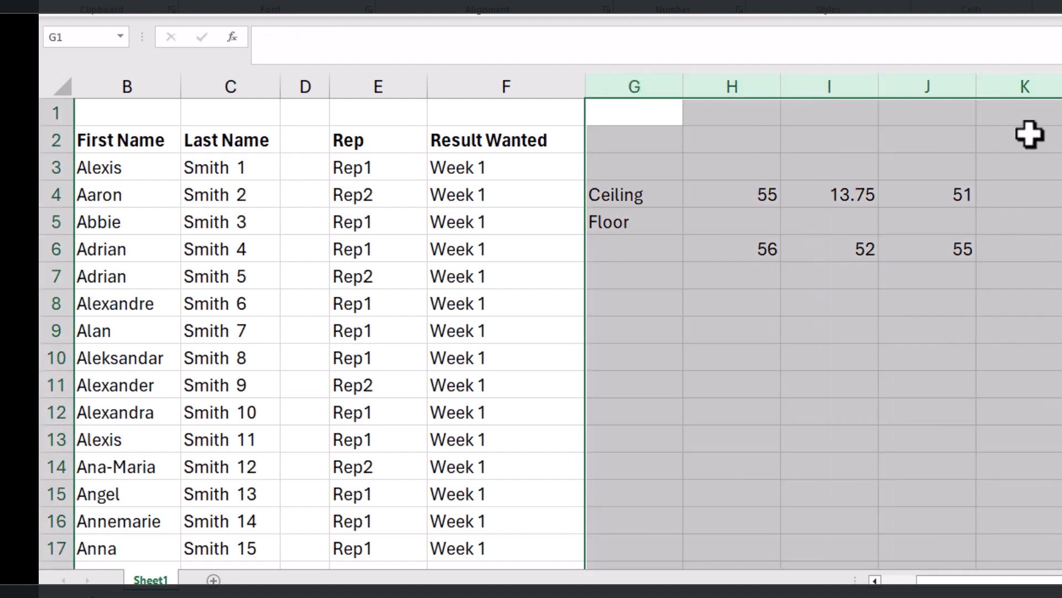
{"action": "key", "text": "Delete"}
{"action": "left_click", "coordinate": [792, 277]}
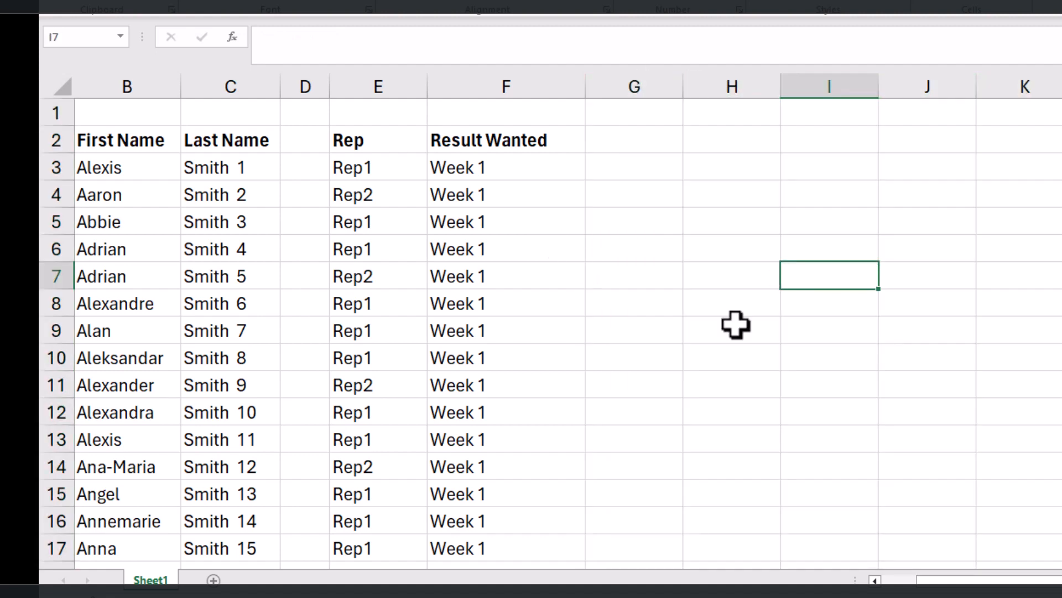
Step: Copy the Result Wanted header from F2 into G2 and widen column G to fit it
{"action": "left_click_drag", "start_coordinate": [1015, 581], "coordinate": [967, 581]}
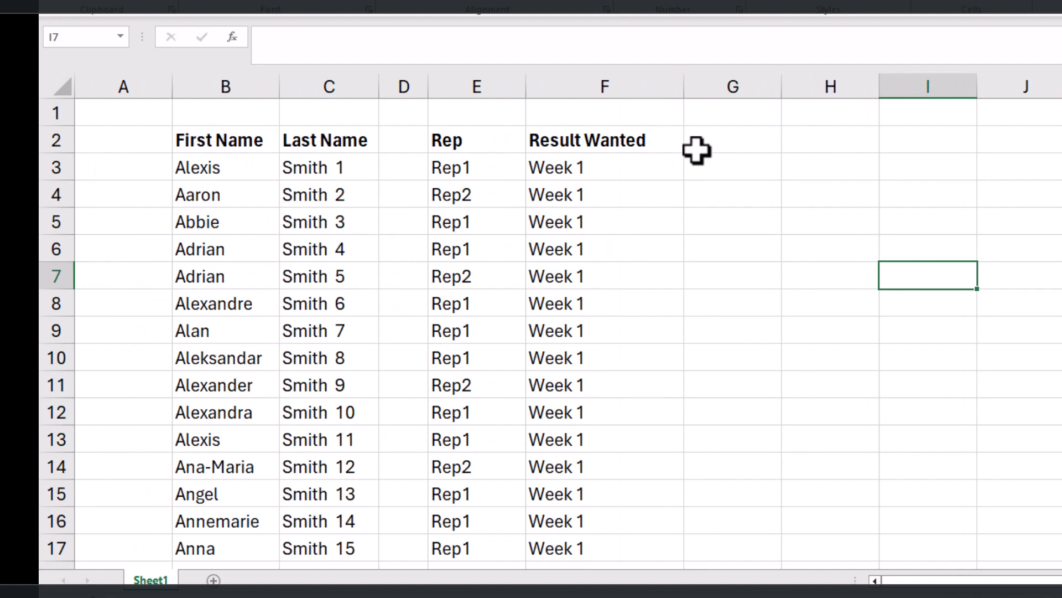
{"action": "left_click", "coordinate": [719, 169]}
{"action": "left_click", "coordinate": [616, 138]}
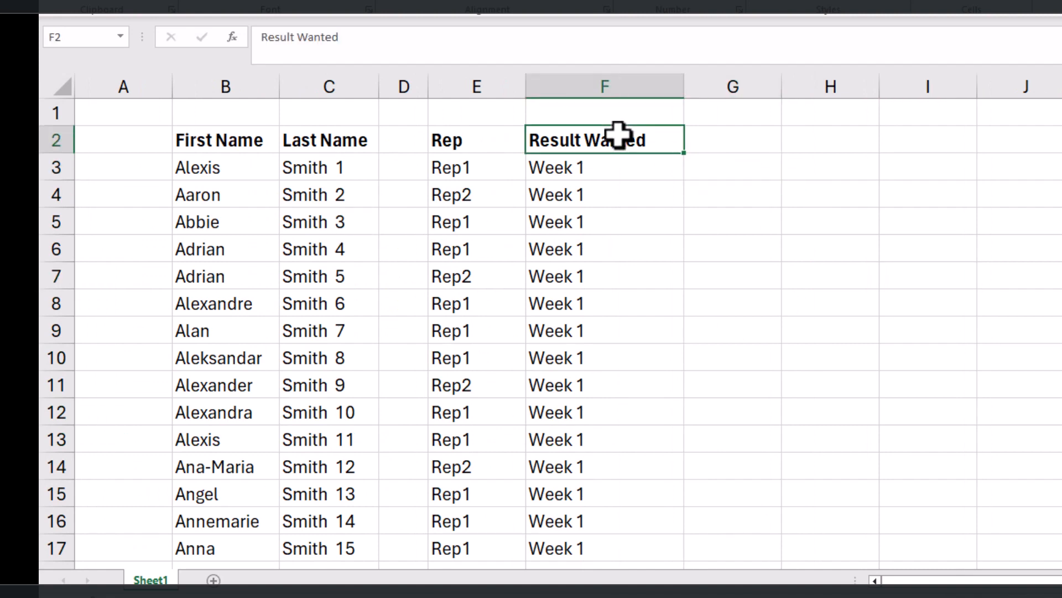
{"action": "key", "text": "ctrl+c"}
{"action": "left_click", "coordinate": [705, 145]}
{"action": "key", "text": "ctrl+v"}
{"action": "left_click", "coordinate": [738, 197]}
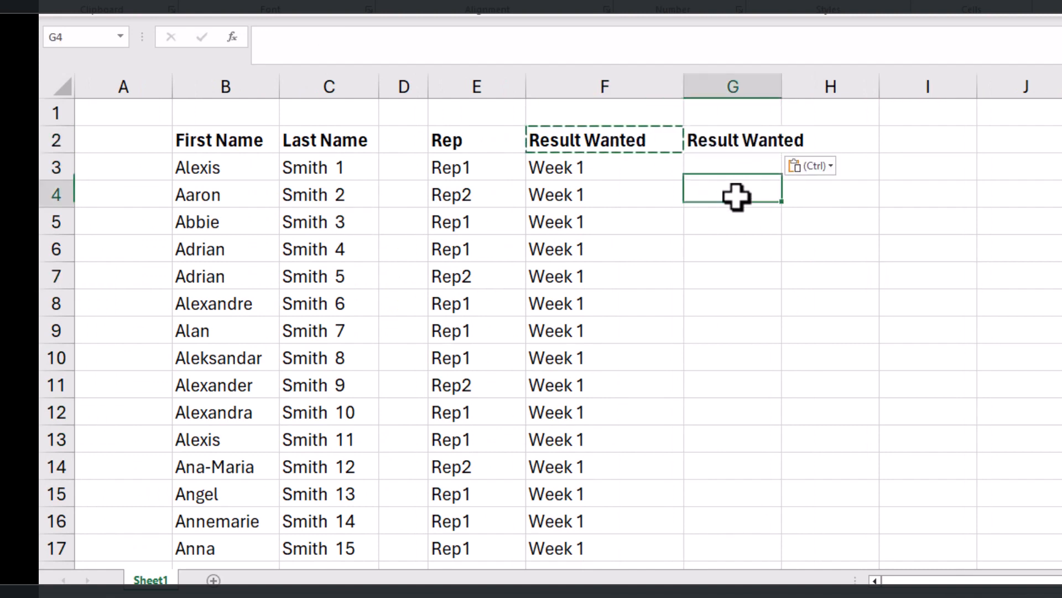
{"action": "left_click_drag", "start_coordinate": [784, 84], "coordinate": [820, 84]}
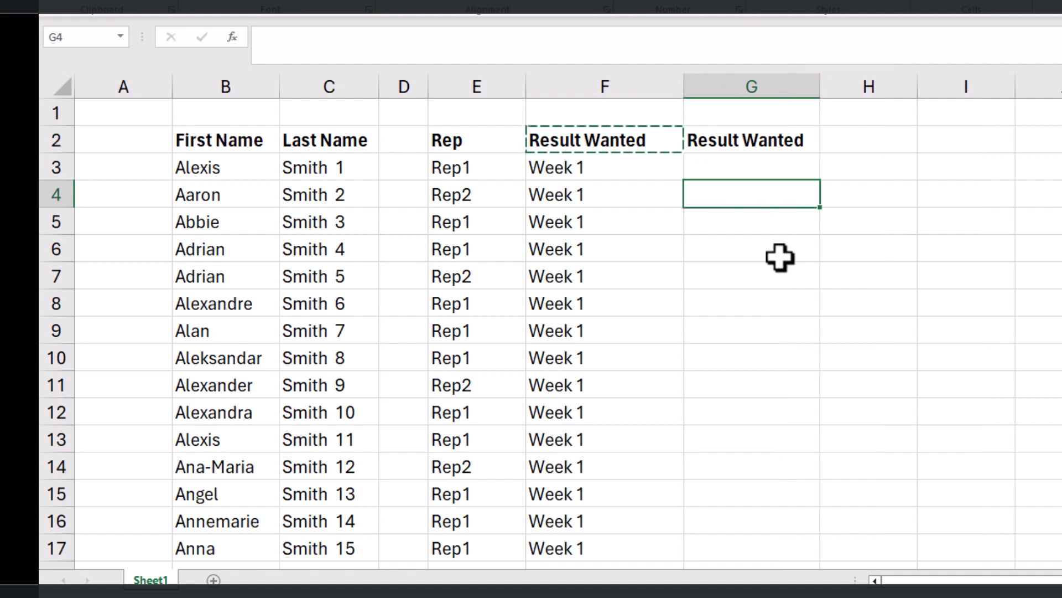
{"action": "left_click", "coordinate": [775, 297]}
Step: Start a formula in G3 with a COUNTIF function nested as the number argument of CEILING
{"action": "left_click", "coordinate": [730, 166]}
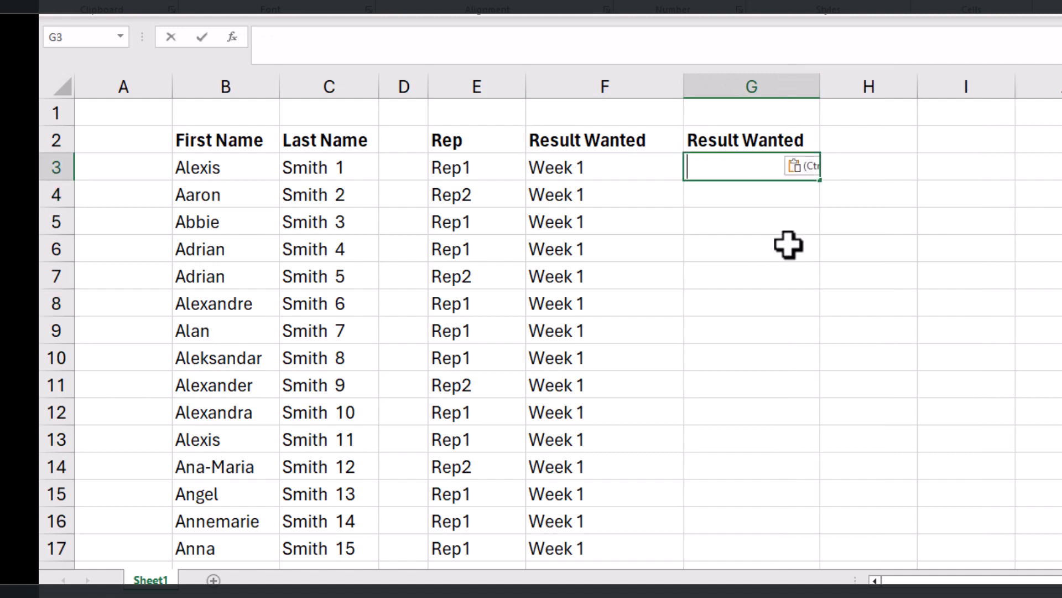
{"action": "type", "text": "=ceilin"}
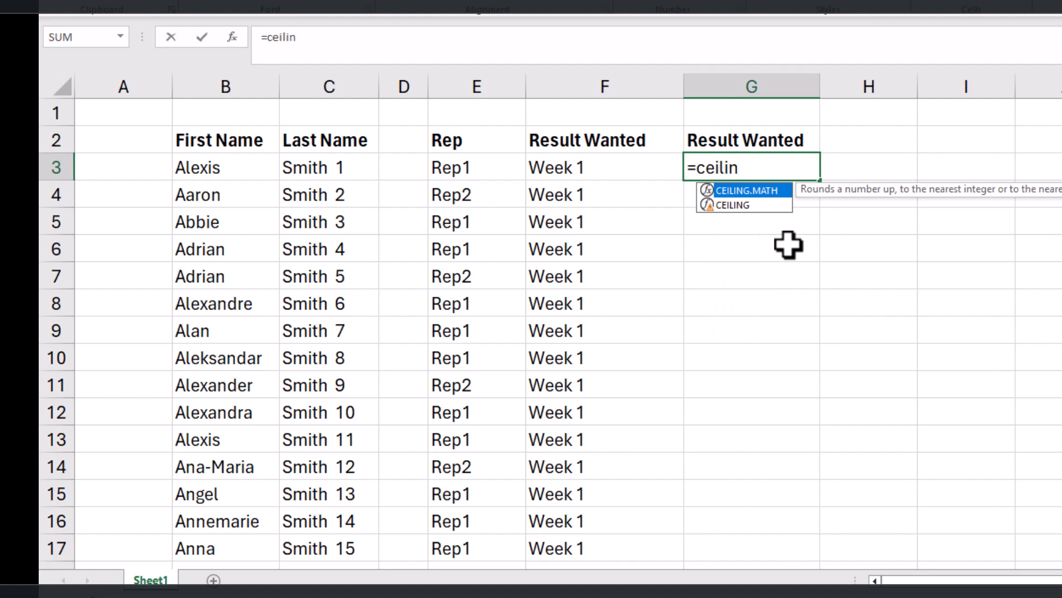
{"action": "key", "text": "Down"}
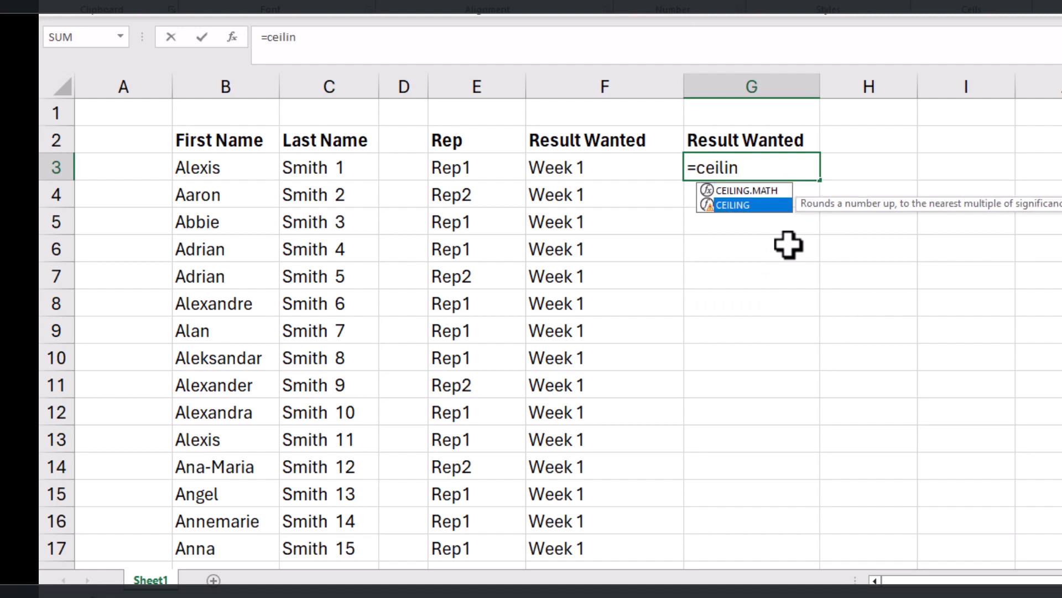
{"action": "type", "text": "in"}
{"action": "key", "text": "Tab"}
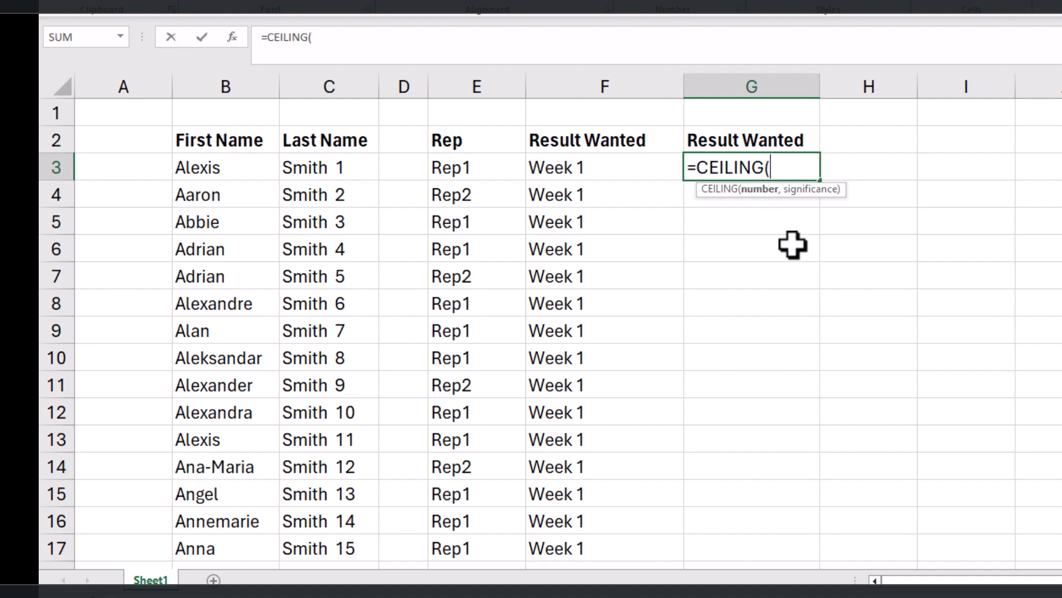
{"action": "type", "text": "countif"}
{"action": "key", "text": "Tab"}
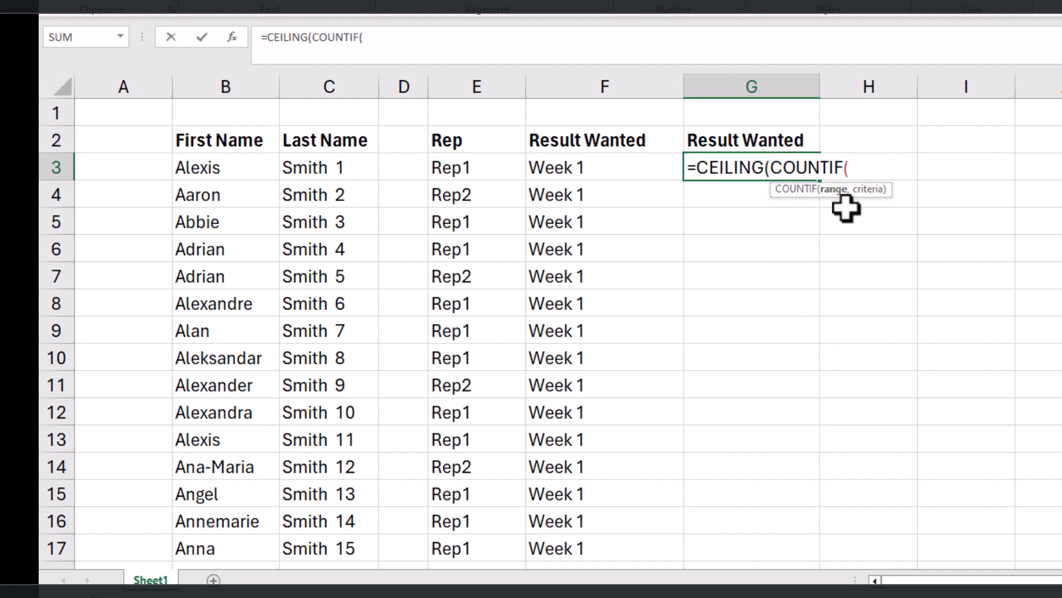
Step: Give COUNTIF the expanding range $E$3:E3, with its start locked as absolute, and E3 as the criterion
{"action": "left_click", "coordinate": [475, 168]}
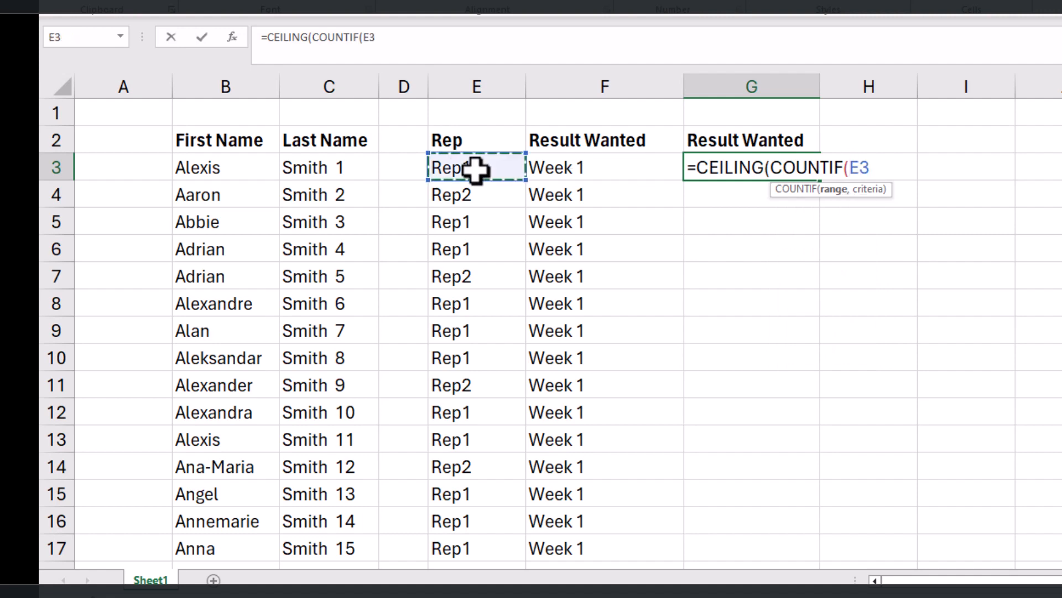
{"action": "type", "text": ":"}
{"action": "left_click", "coordinate": [861, 167]}
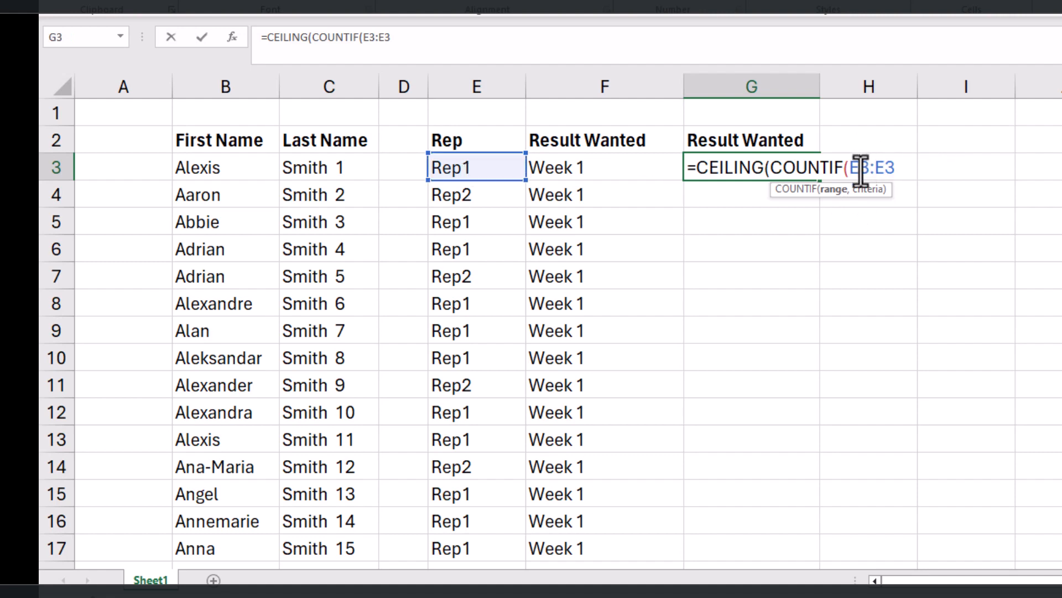
{"action": "key", "text": "F4"}
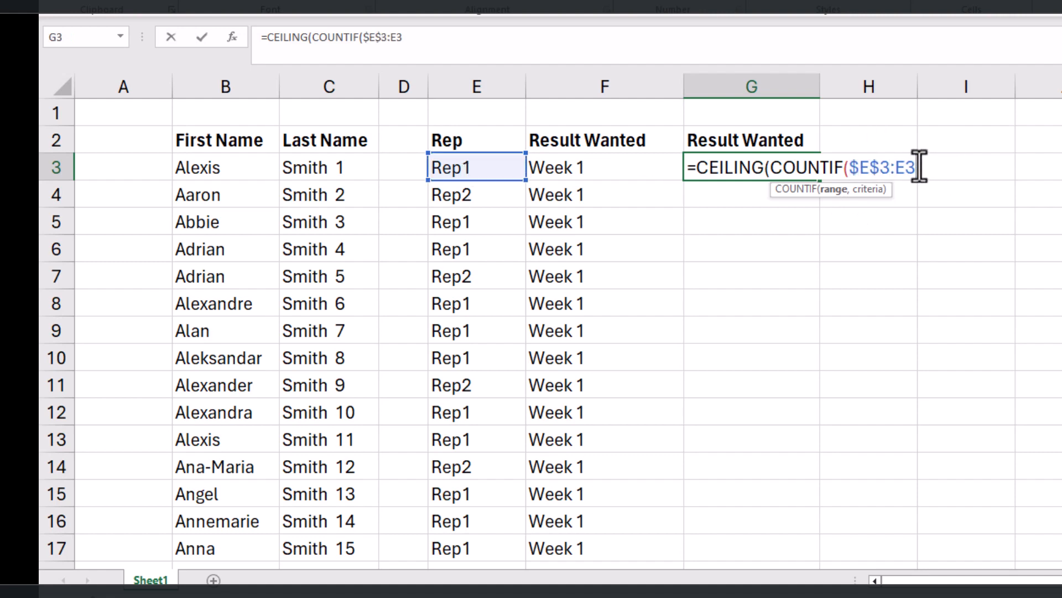
{"action": "type", "text": ","}
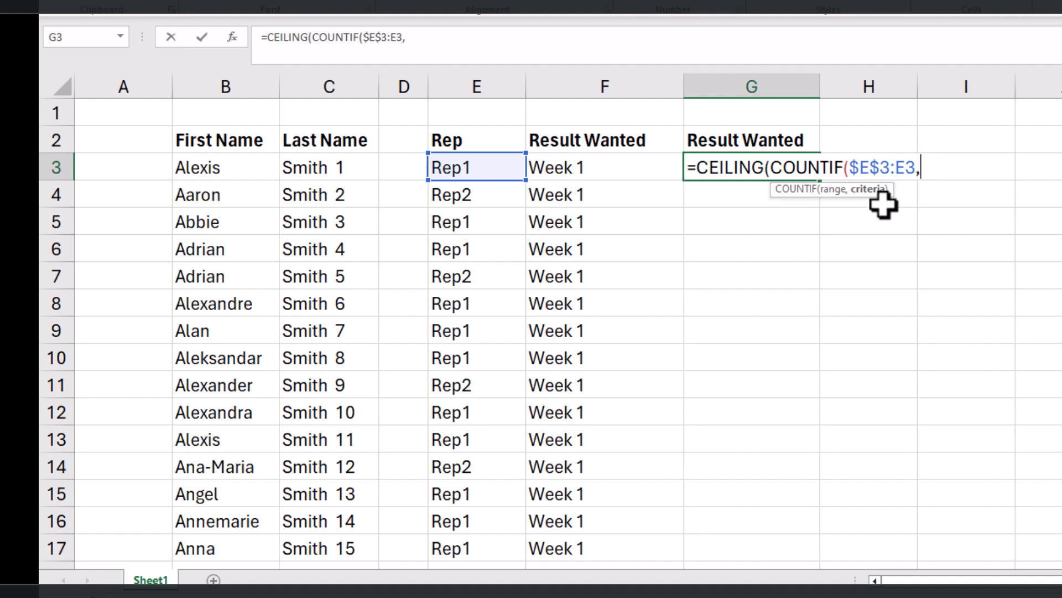
{"action": "left_click", "coordinate": [457, 169]}
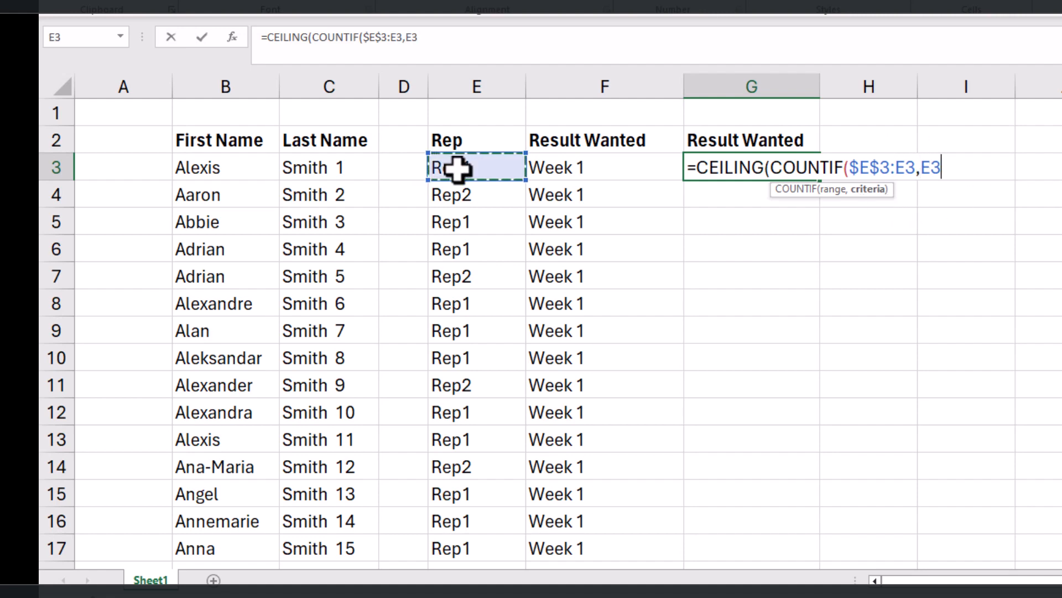
{"action": "type", "text": ")"}
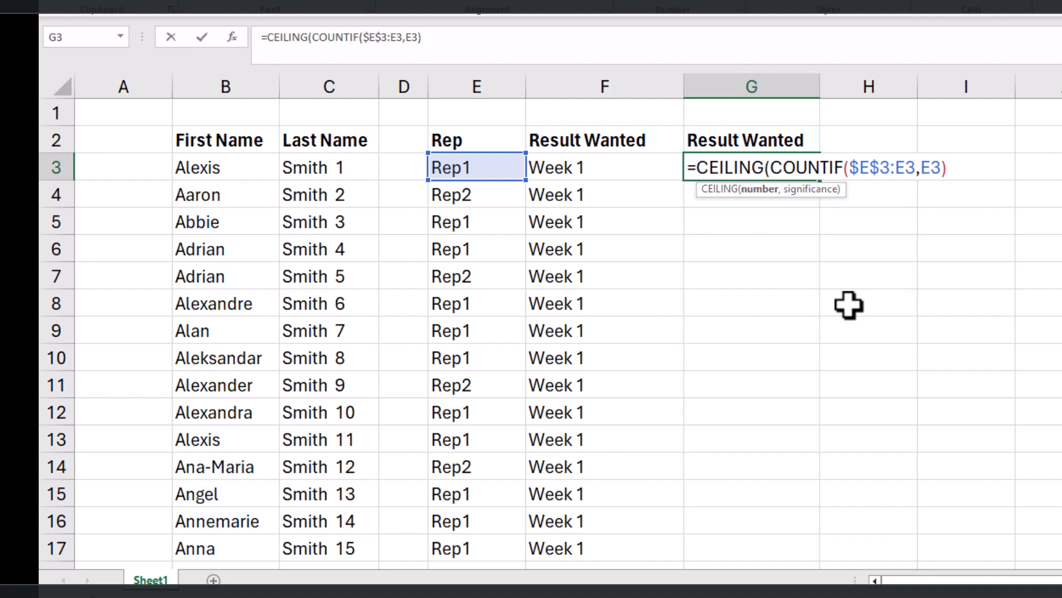
Step: Divide the count by 20, set the CEILING significance to 1, and enter the formula =CEILING(COUNTIF($E$3:E3,E3)/20,1)
{"action": "type", "text": "/20,"}
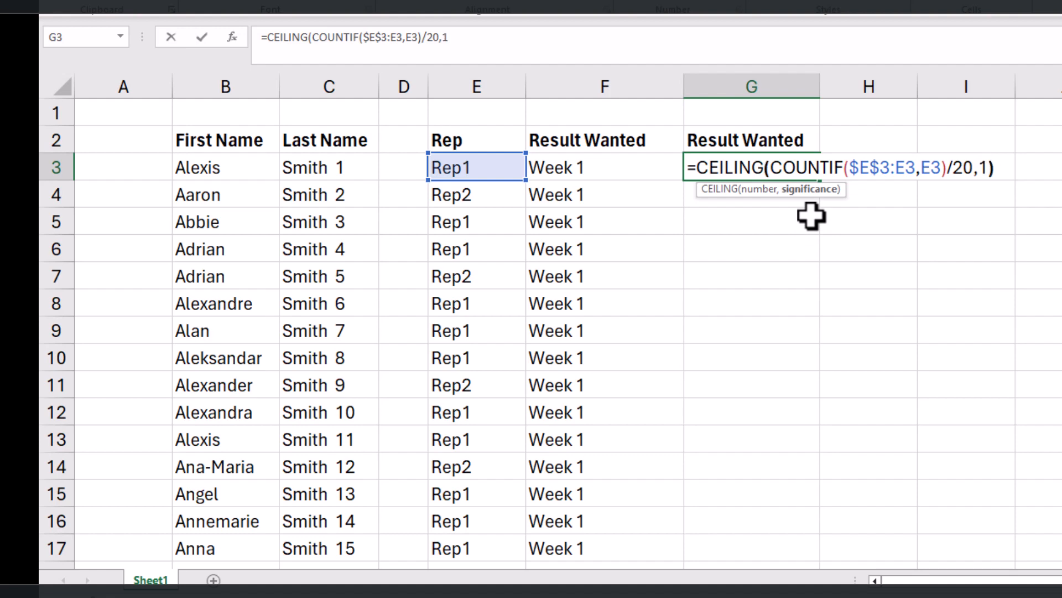
{"action": "type", "text": "1)"}
{"action": "key", "text": "Return"}
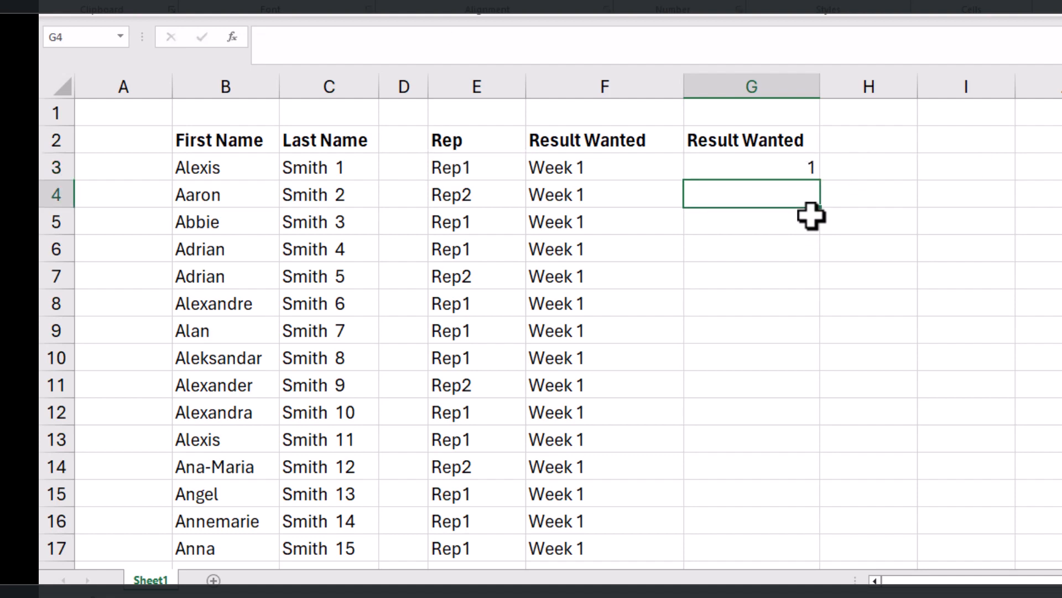
Step: Prefix the CEILING formula in G3 with the text "Week " joined by an ampersand: ="Week "&CEILING(COUNTIF($E$3:E3,E3)/20,1)
{"action": "left_click", "coordinate": [786, 166]}
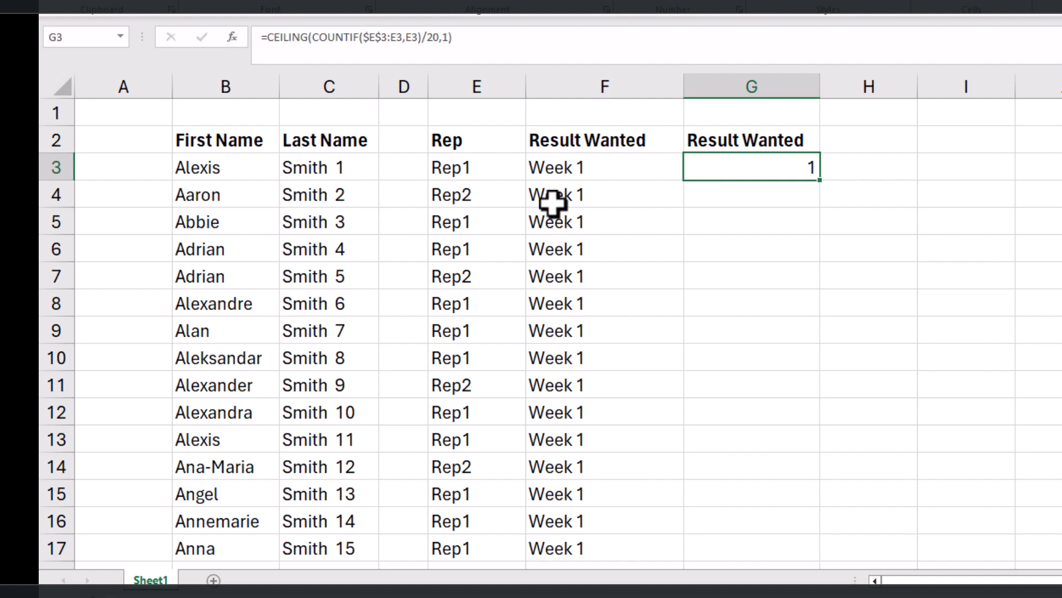
{"action": "key", "text": "F2"}
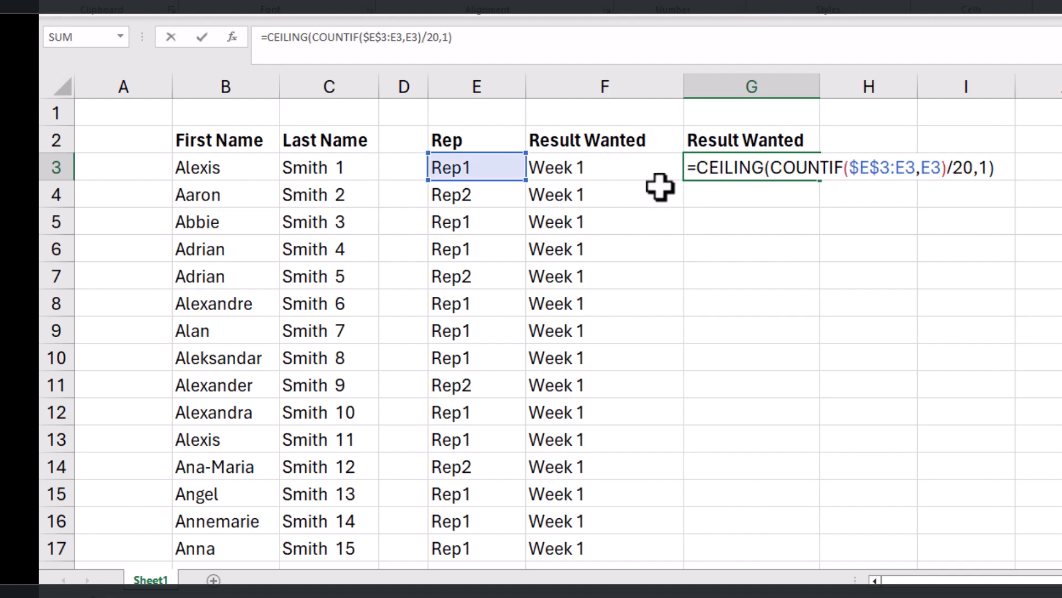
{"action": "left_click", "coordinate": [695, 169]}
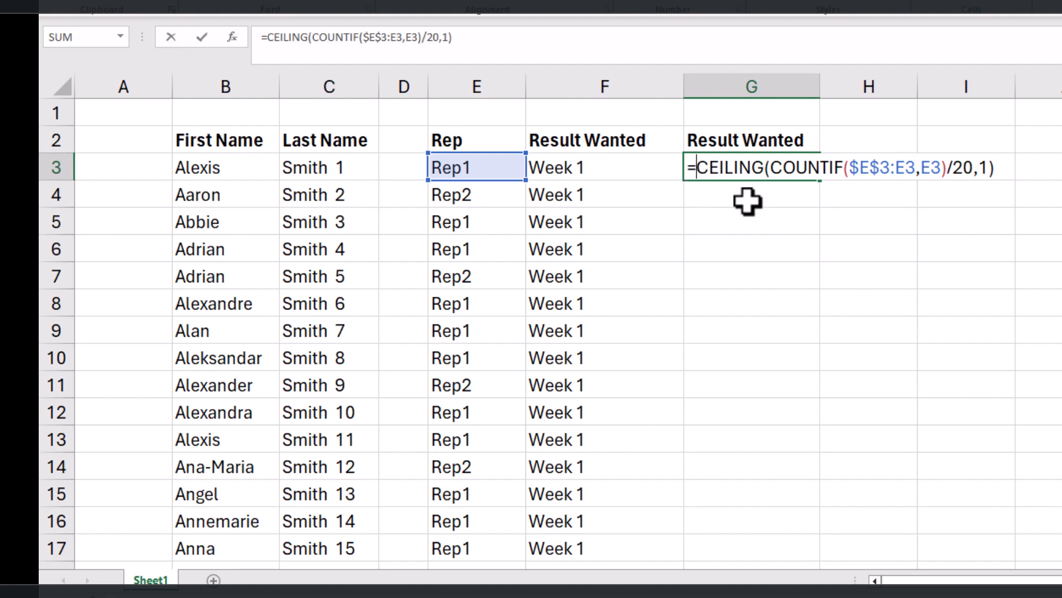
{"action": "type", "text": "\"Week"}
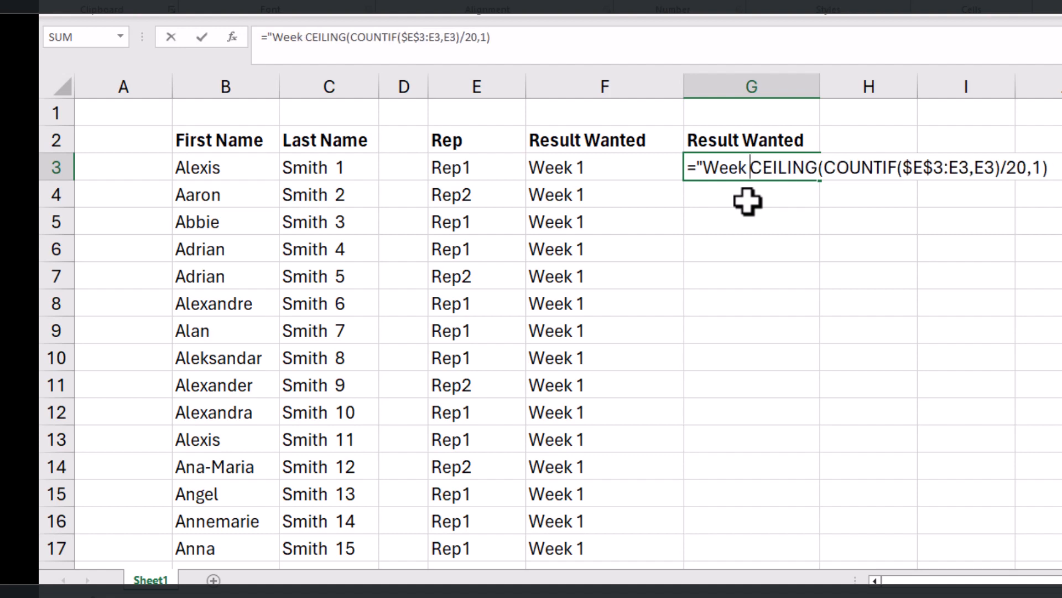
{"action": "type", "text": " \"&"}
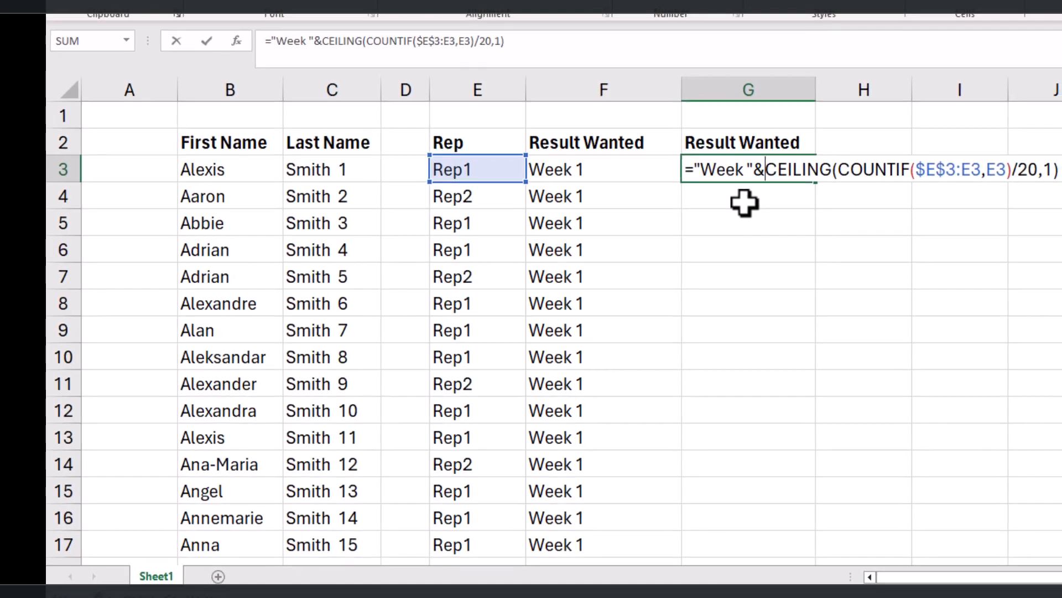
{"action": "key", "text": "Return"}
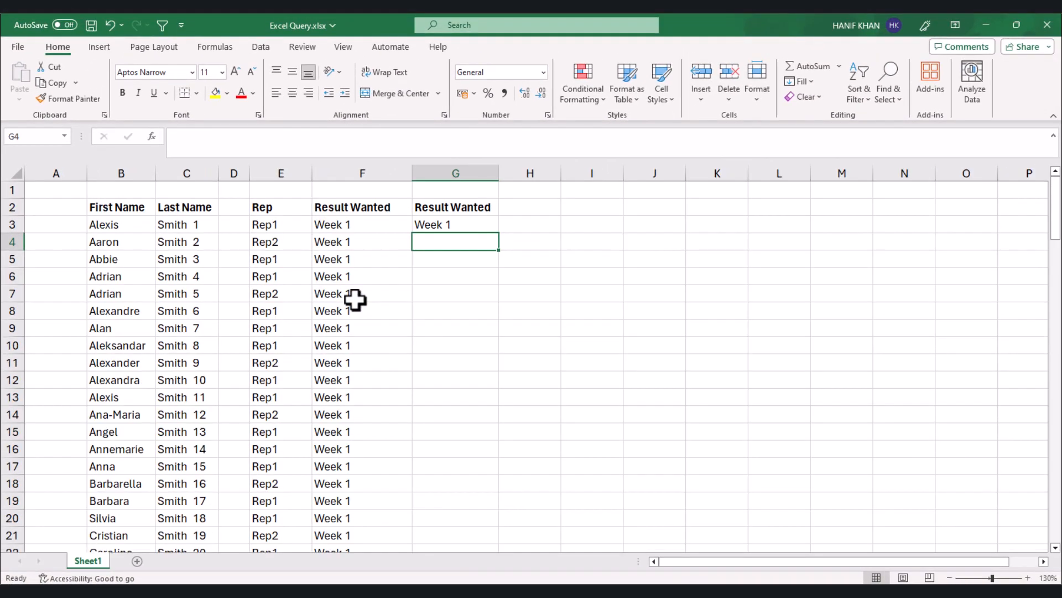
Step: Fill the week label formula from G3 down to G99 and check the filled cells against column F
{"action": "scroll", "coordinate": [355, 300], "scroll_direction": "down", "scroll_amount": 1}
{"action": "left_click", "coordinate": [415, 221]}
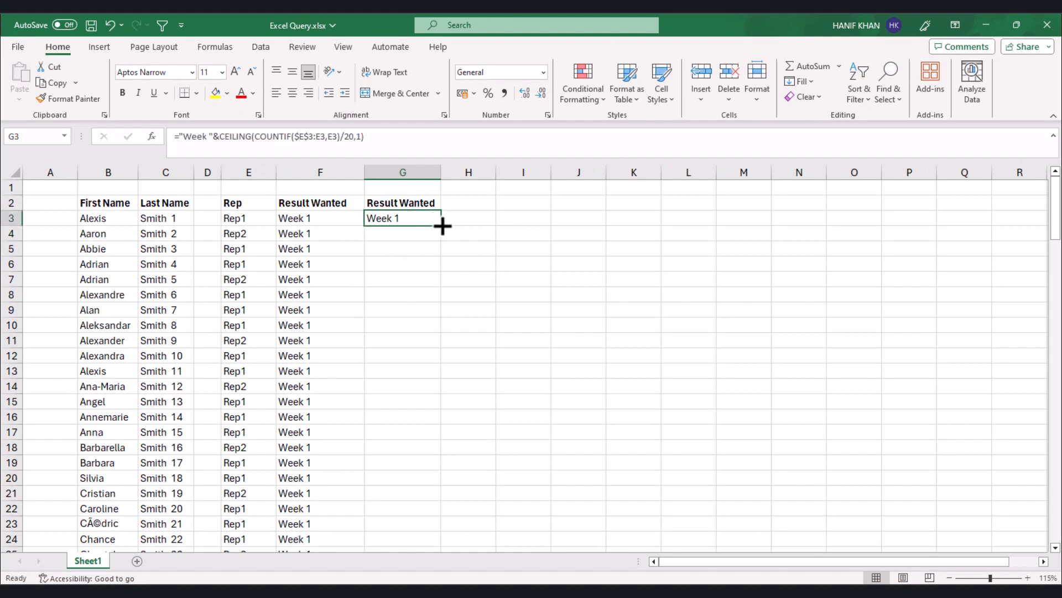
{"action": "left_click_drag", "start_coordinate": [443, 226], "coordinate": [387, 506]}
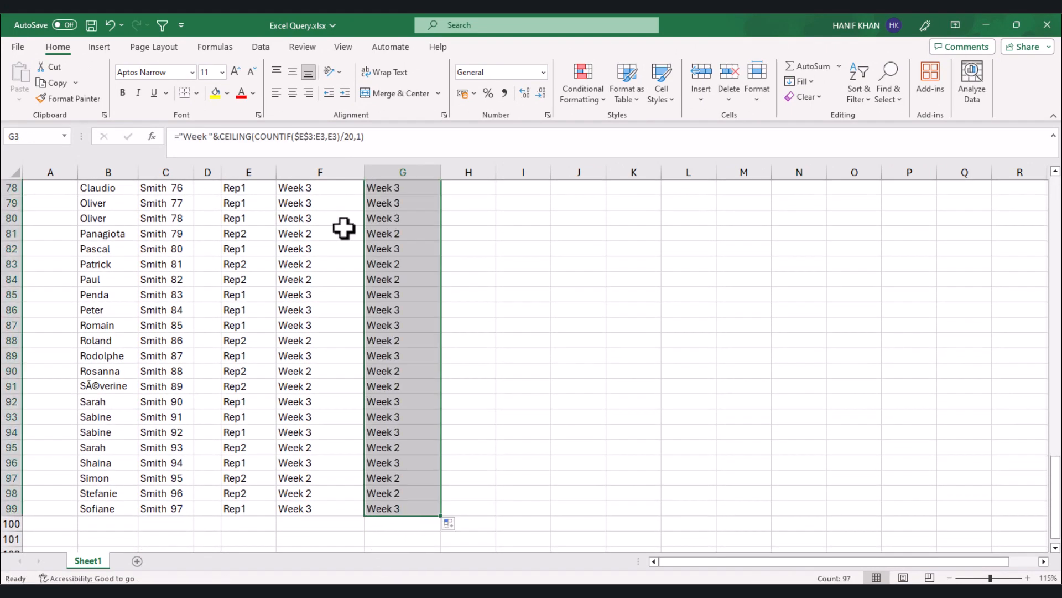
{"action": "scroll", "coordinate": [382, 349], "scroll_direction": "up", "scroll_amount": 13}
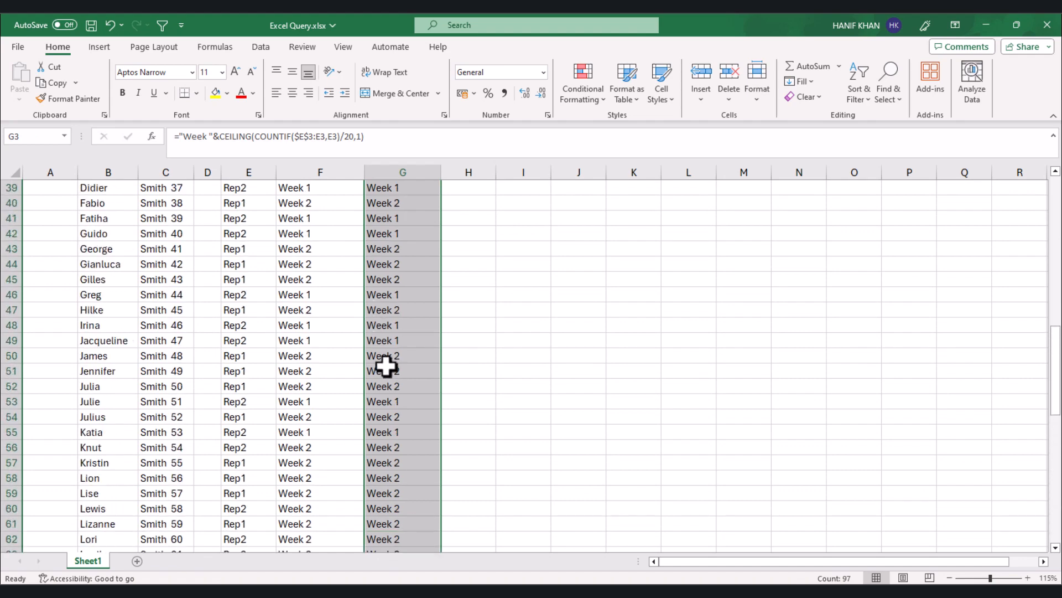
{"action": "scroll", "coordinate": [385, 363], "scroll_direction": "up", "scroll_amount": 13}
{"action": "left_click", "coordinate": [399, 309]}
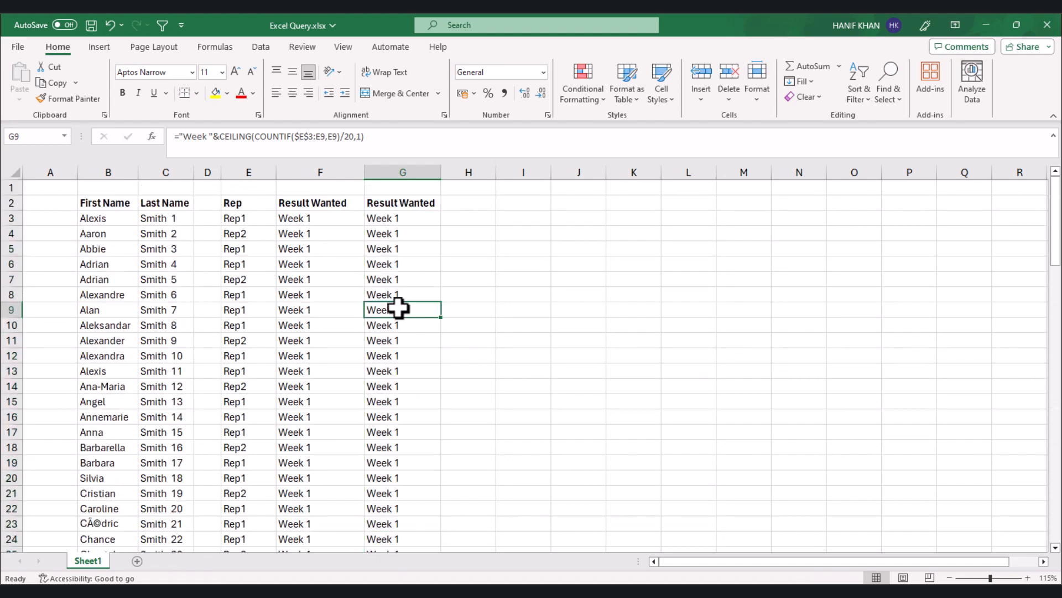
{"action": "left_click", "coordinate": [388, 269]}
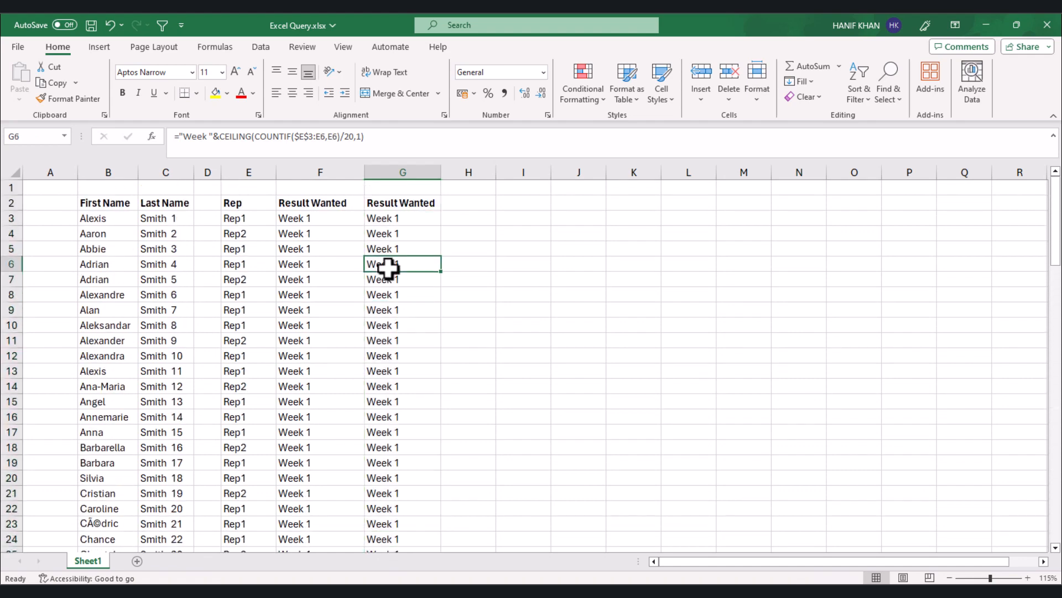
Step: Replace the formulas in column G with their static values by copying the column and pasting it over itself as values
{"action": "left_click", "coordinate": [394, 172]}
{"action": "key", "text": "ctrl+c"}
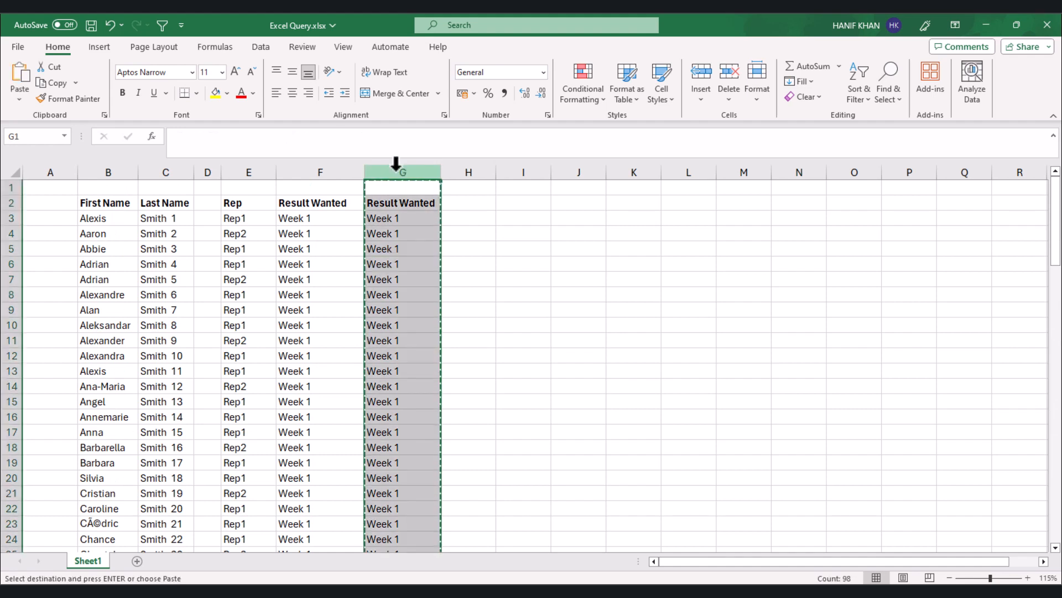
{"action": "right_click", "coordinate": [401, 172]}
{"action": "left_click", "coordinate": [450, 277]}
{"action": "left_click", "coordinate": [390, 295]}
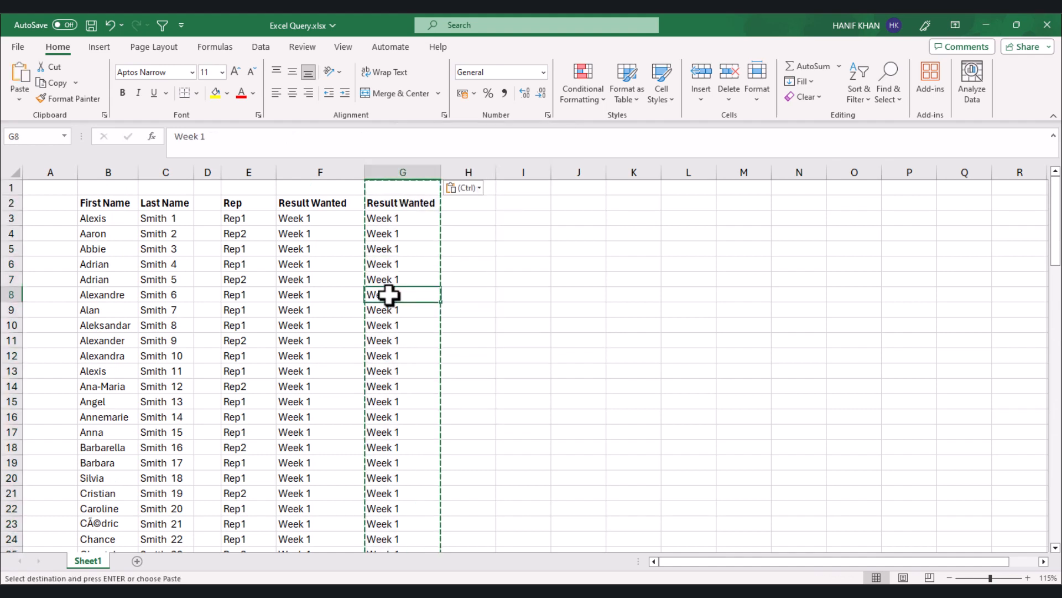
{"action": "key", "text": "Escape"}
Step: Enter the comparison formula =G3=F3 in H3 to test the calculated label against the wanted result
{"action": "left_click", "coordinate": [471, 225]}
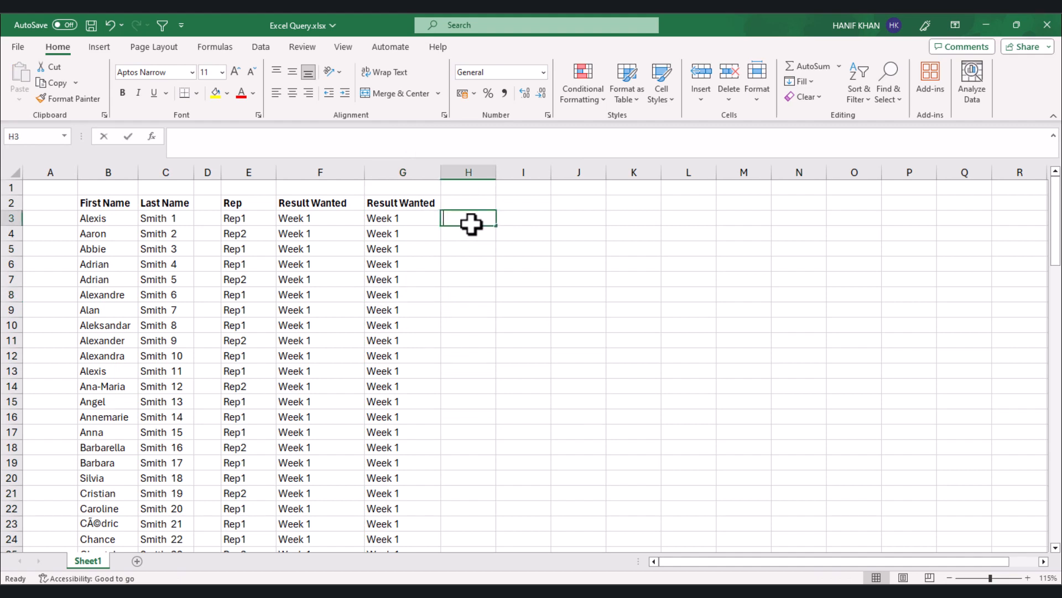
{"action": "type", "text": "="}
{"action": "left_click", "coordinate": [408, 218]}
{"action": "type", "text": "="}
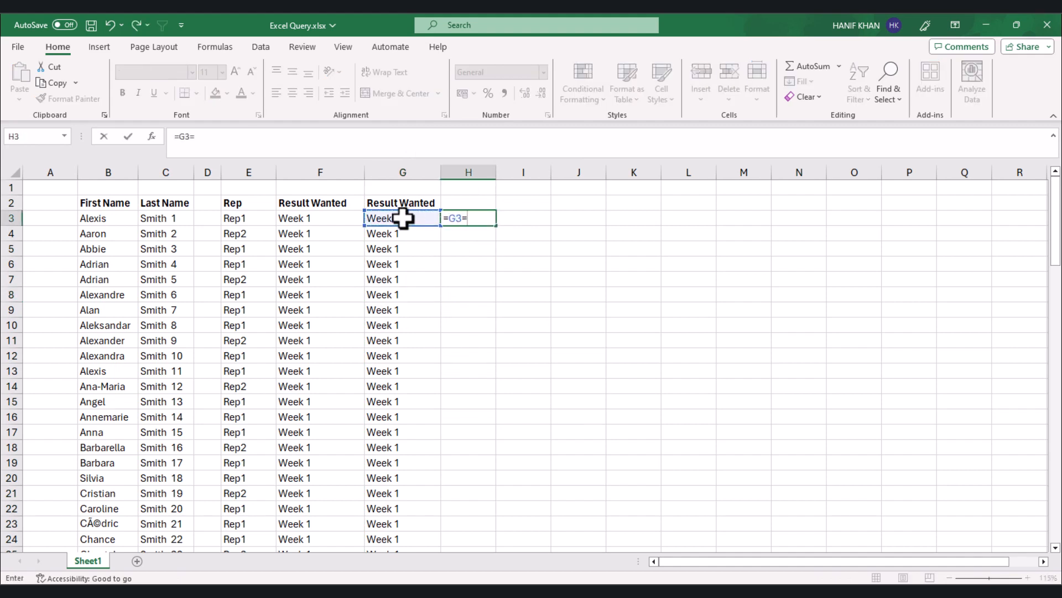
{"action": "left_click", "coordinate": [314, 217]}
{"action": "key", "text": "Return"}
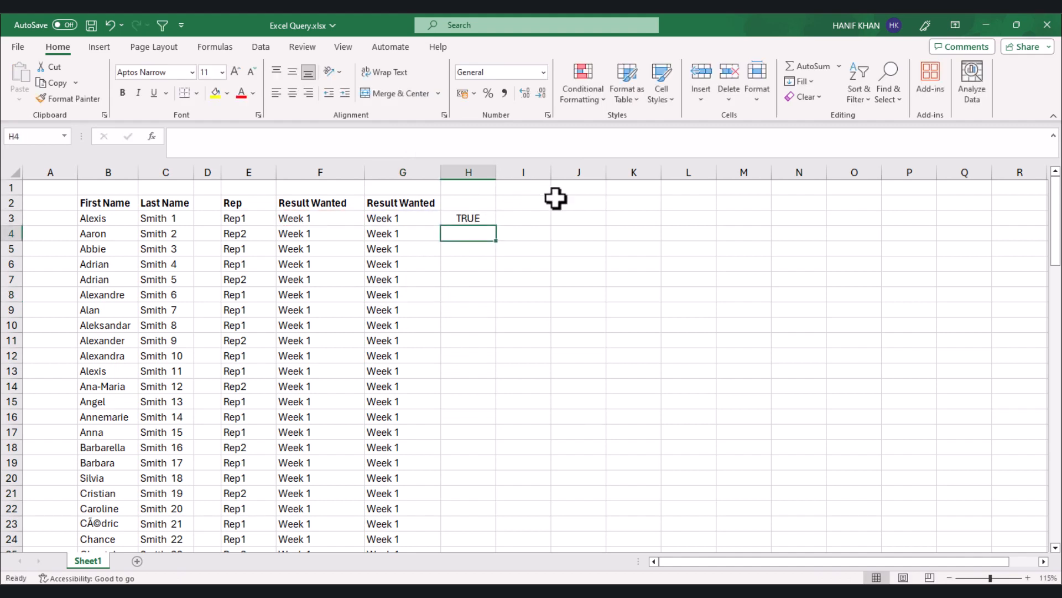
Step: Fill the comparison formula from H3 down to H99 and review the results for every row
{"action": "left_click", "coordinate": [477, 220]}
{"action": "left_click_drag", "start_coordinate": [497, 227], "coordinate": [458, 526]}
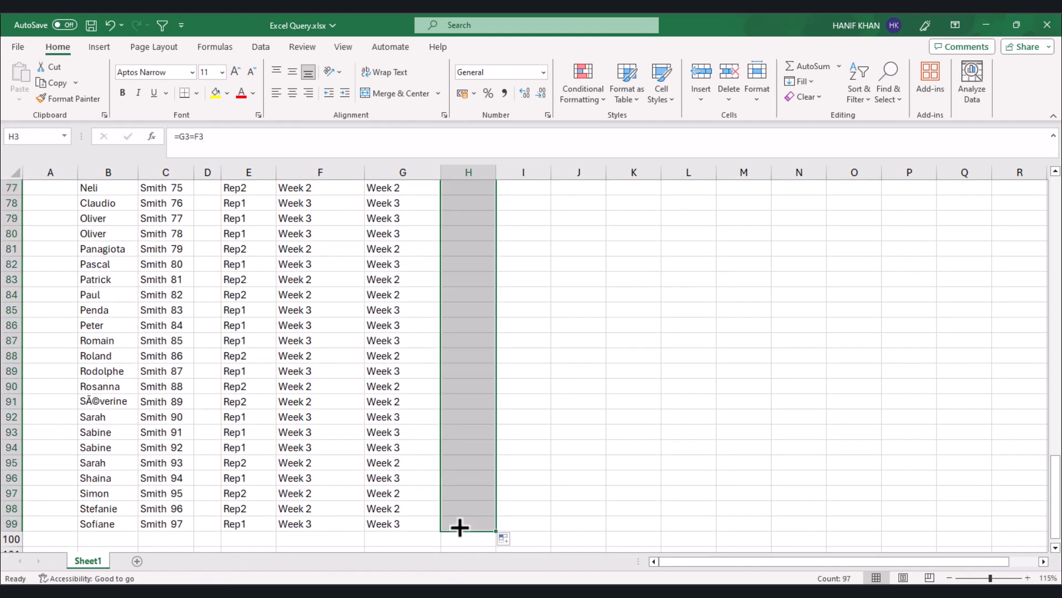
{"action": "left_click", "coordinate": [473, 374]}
{"action": "scroll", "coordinate": [474, 384], "scroll_direction": "down", "scroll_amount": 1}
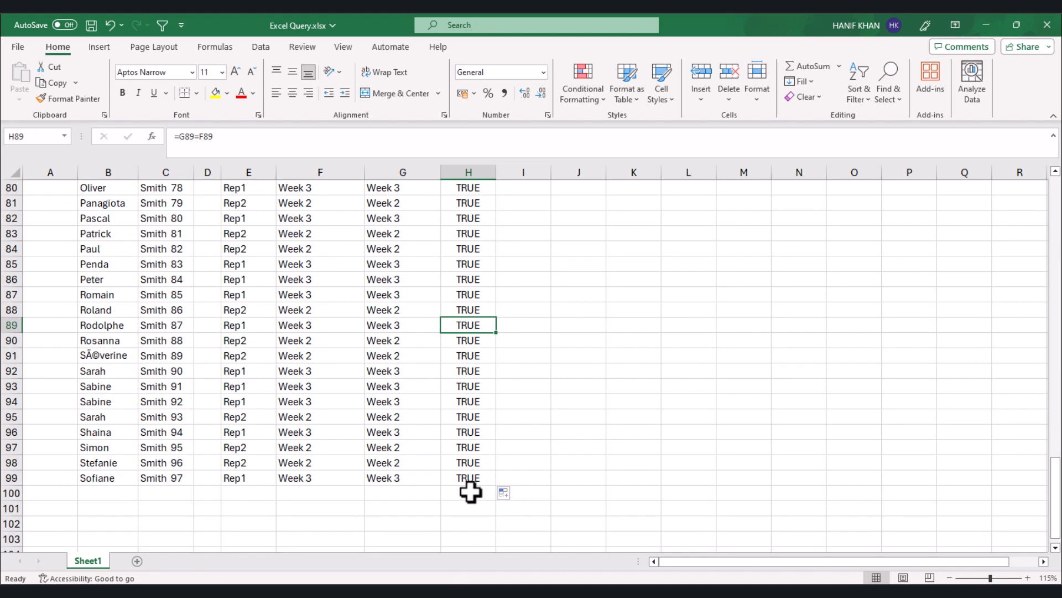
{"action": "scroll", "coordinate": [451, 481], "scroll_direction": "up", "scroll_amount": 7}
{"action": "scroll", "coordinate": [452, 479], "scroll_direction": "up", "scroll_amount": 19}
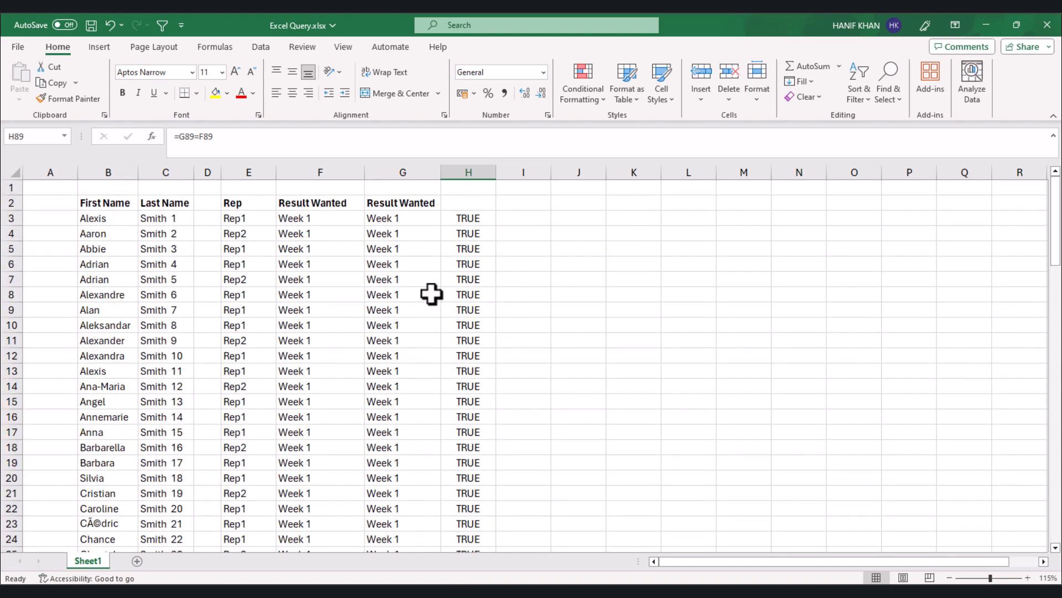
{"action": "left_click", "coordinate": [458, 295]}
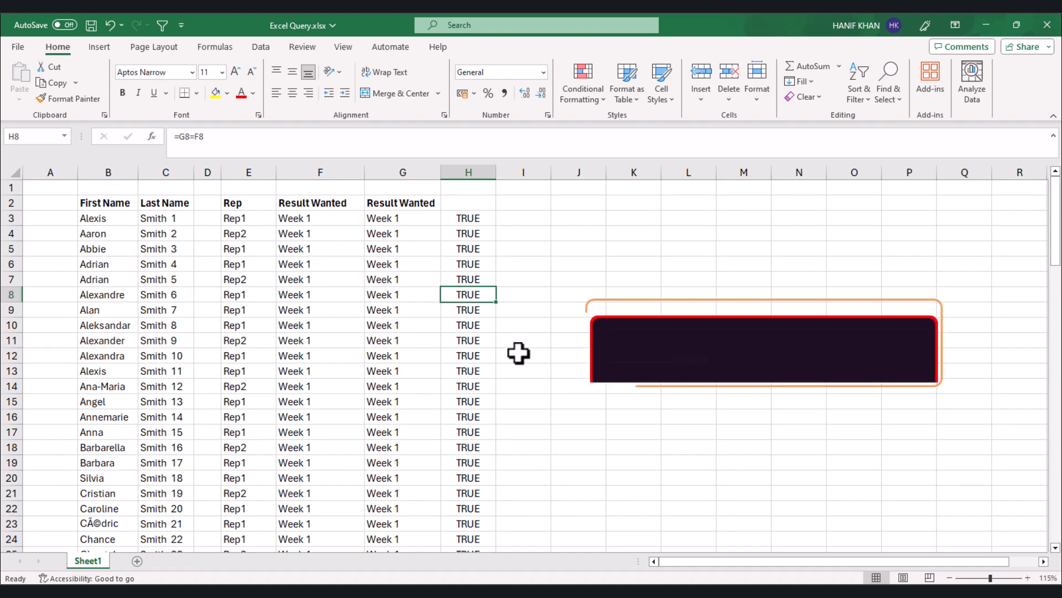